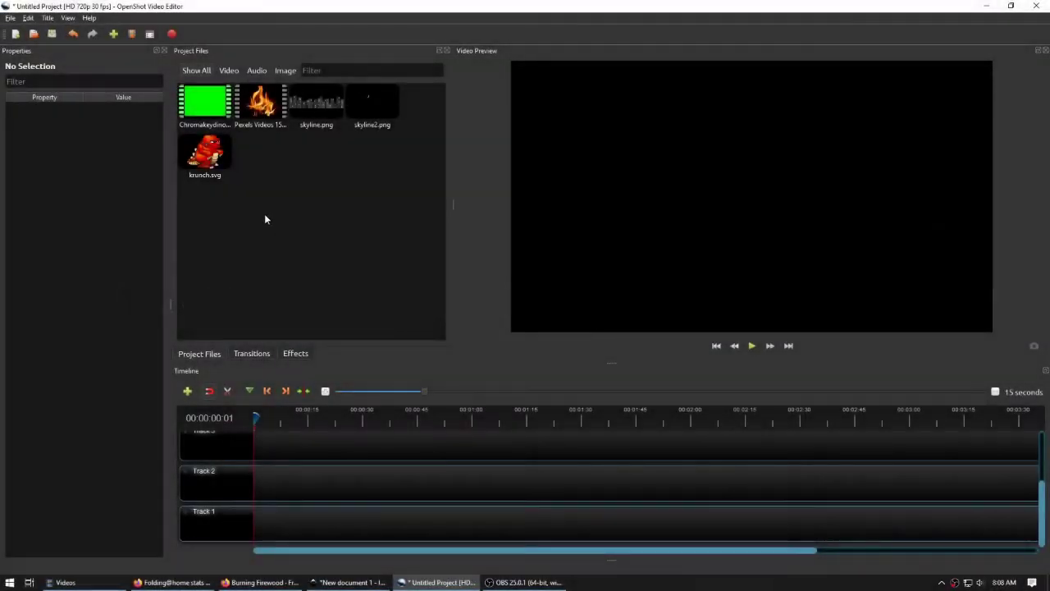
Look over the imported files: krunch.svg, Chromakeydino, skyline.png, skyline2.png and the Pexels fire video.
click(213, 163)
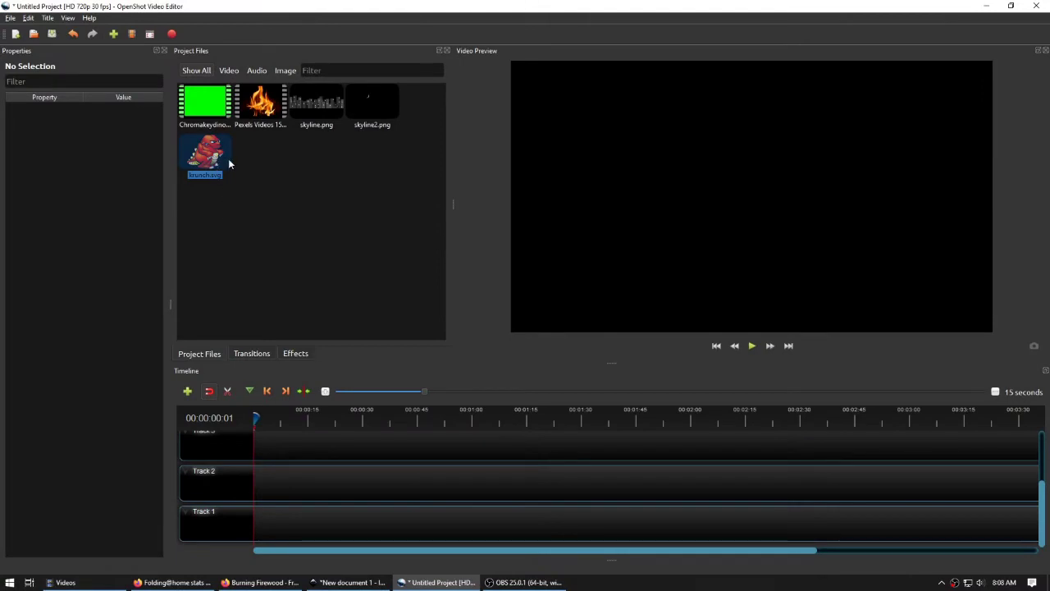
click(266, 164)
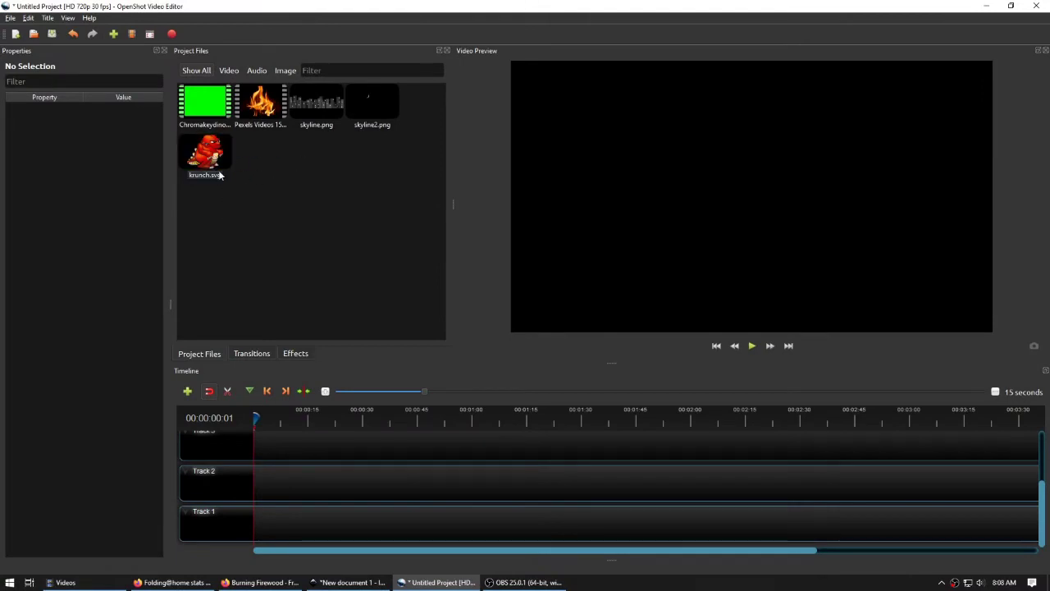
click(206, 105)
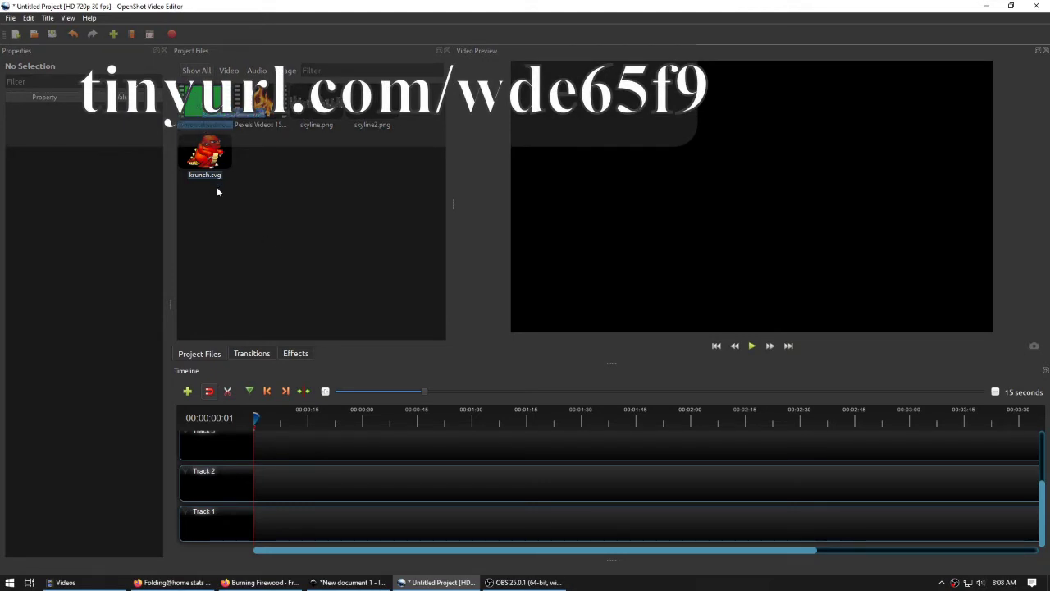
click(315, 106)
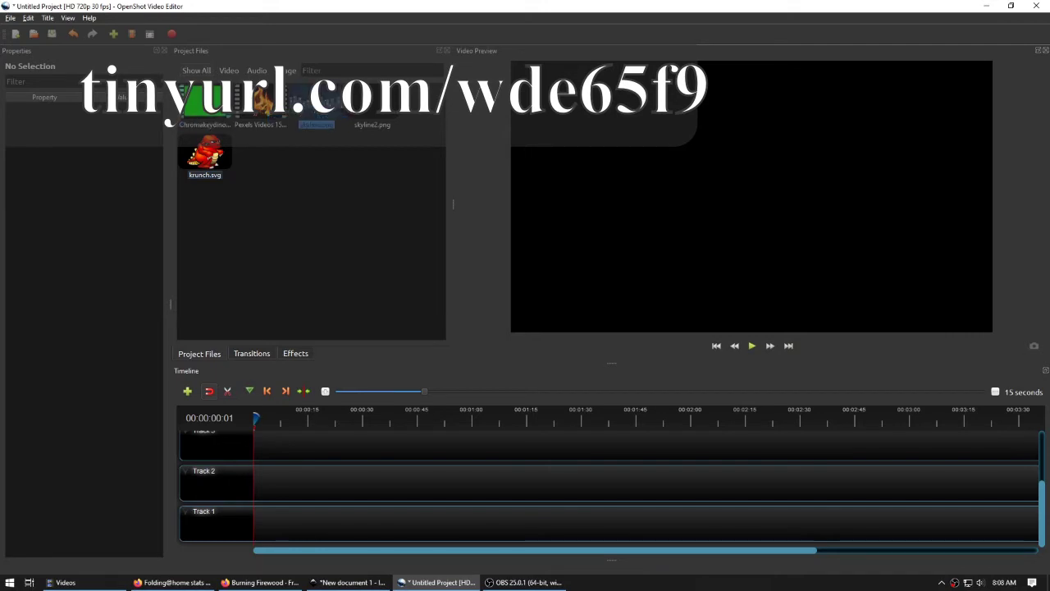
click(349, 582)
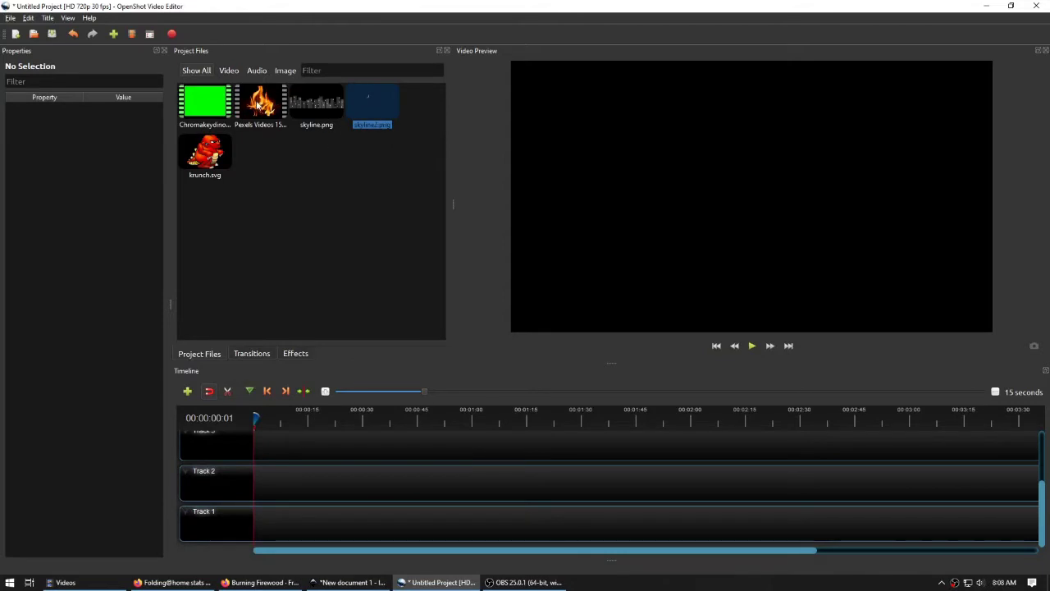
click(259, 104)
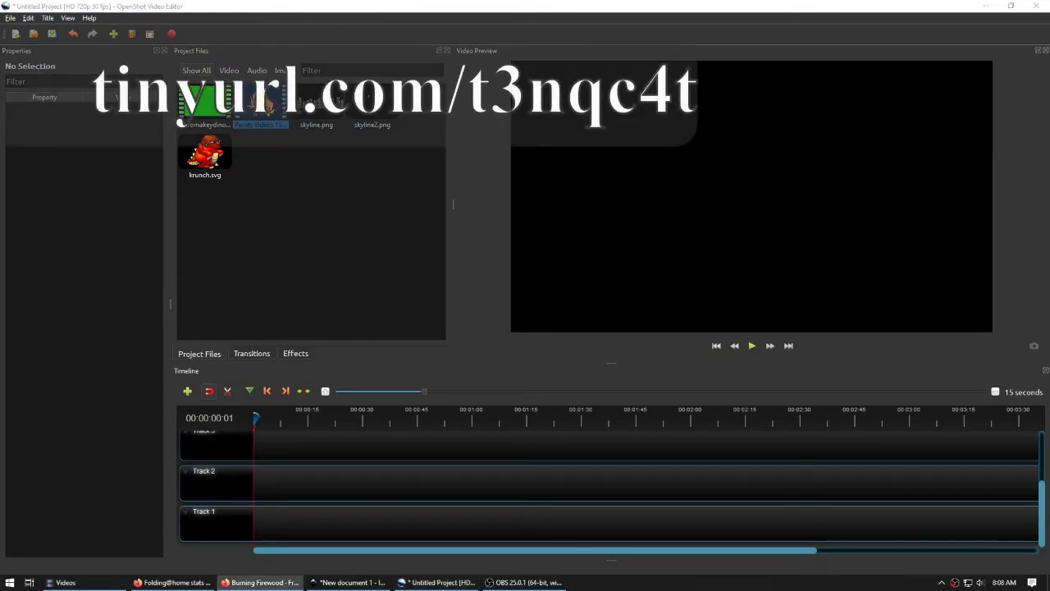
Check the fire video's and red monster's source pages in the browser, then return to the editor.
key(alt+Tab)
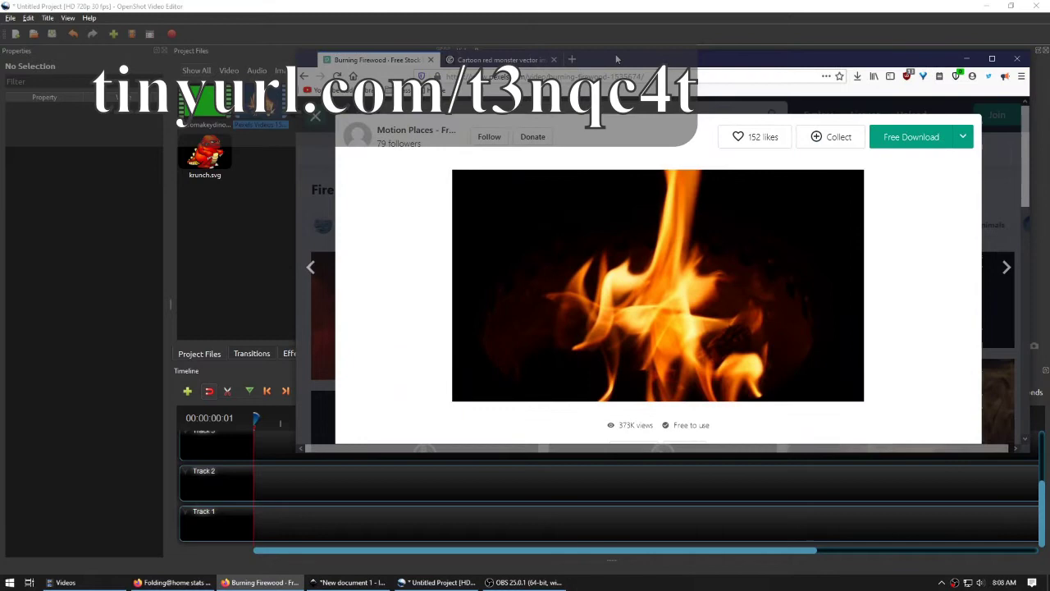
drag(617, 59, 777, 56)
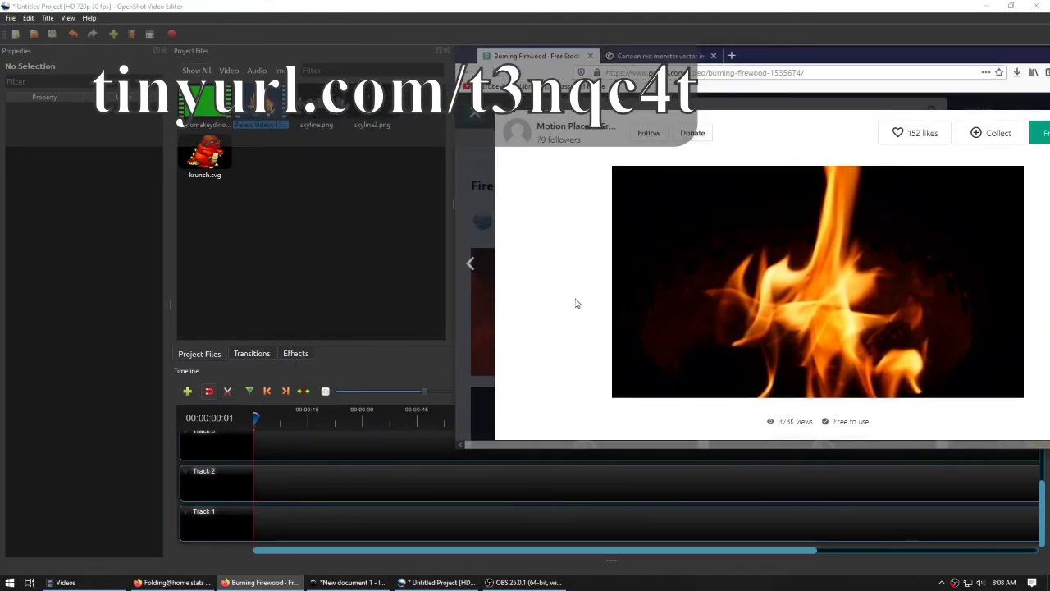
click(655, 57)
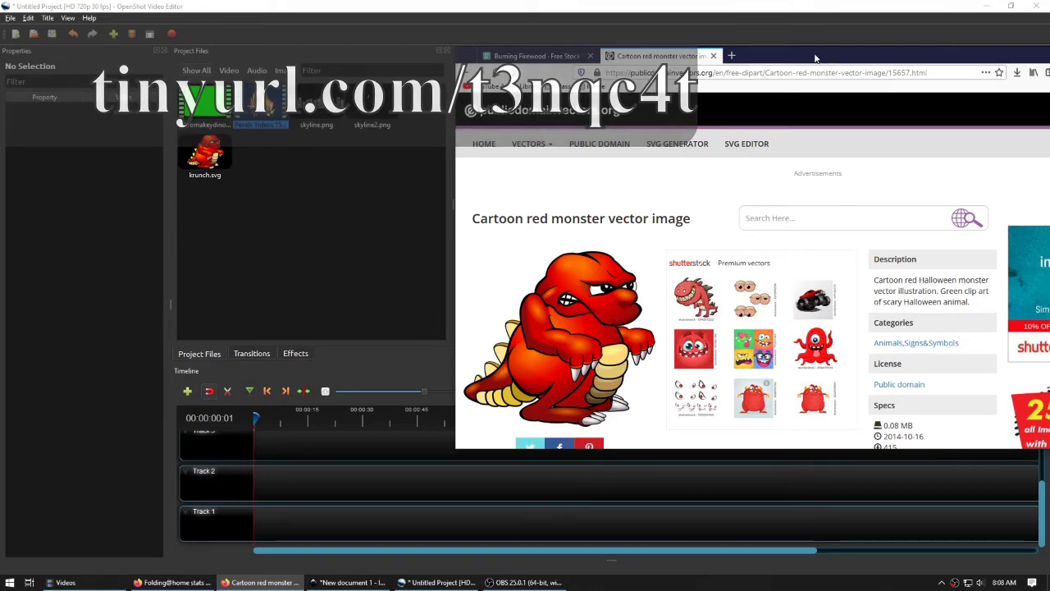
key(super+Down)
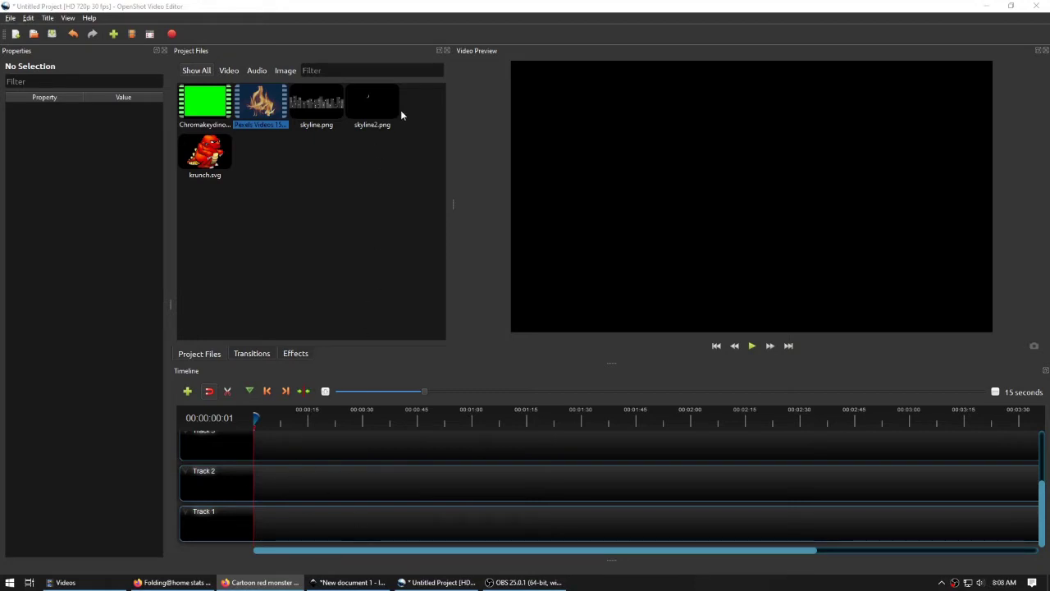
Place the starry sky skyline2.png at the start of Track 1.
click(369, 105)
drag(384, 102, 240, 515)
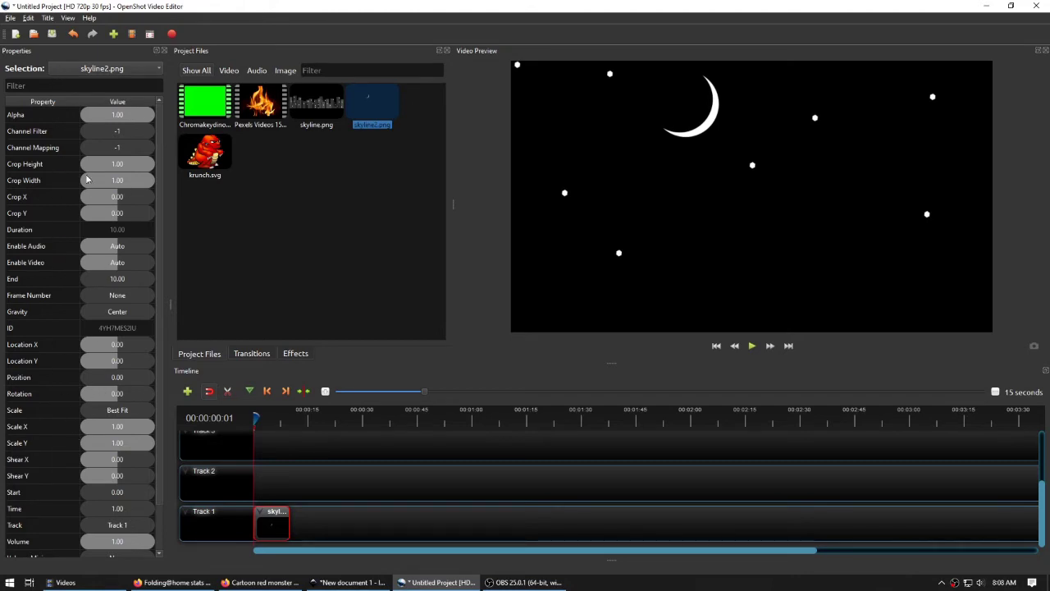
click(352, 195)
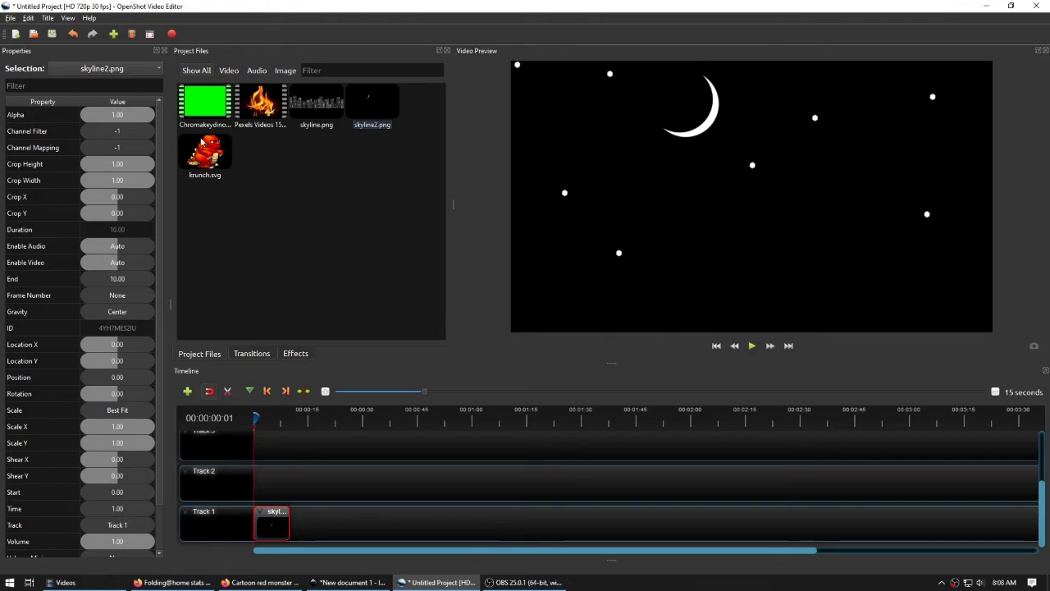
Put skyline.png at the start of Track 3 and krunch.svg on Track 2.
click(317, 105)
drag(315, 107, 261, 435)
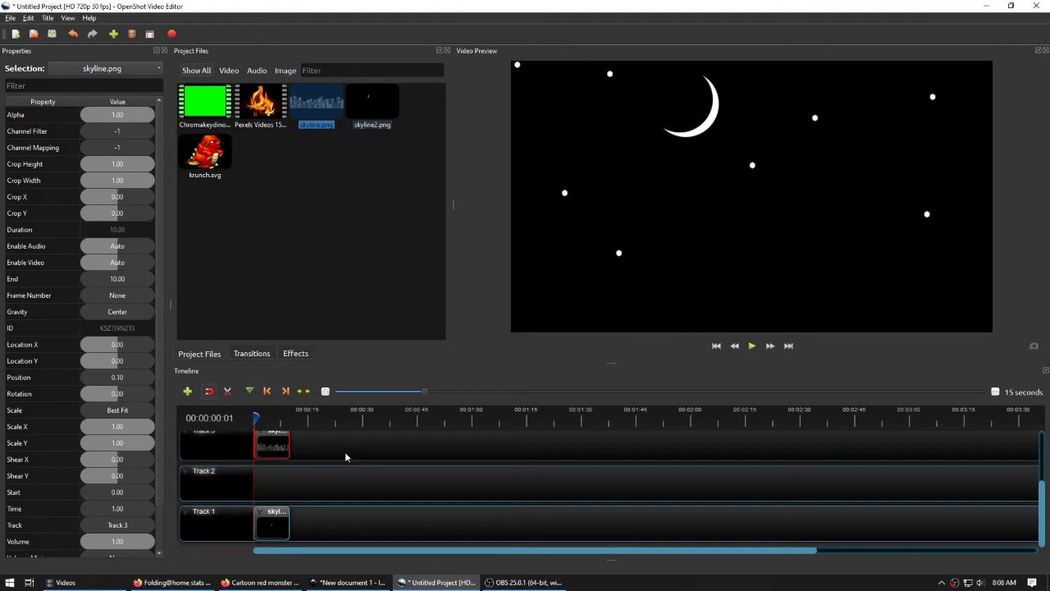
click(255, 414)
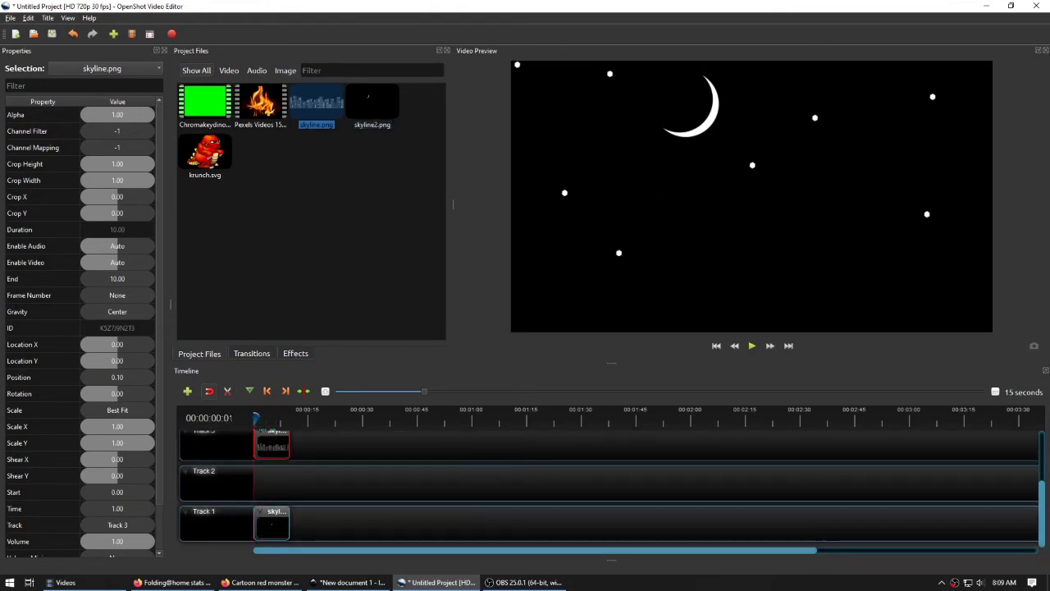
drag(281, 444, 269, 470)
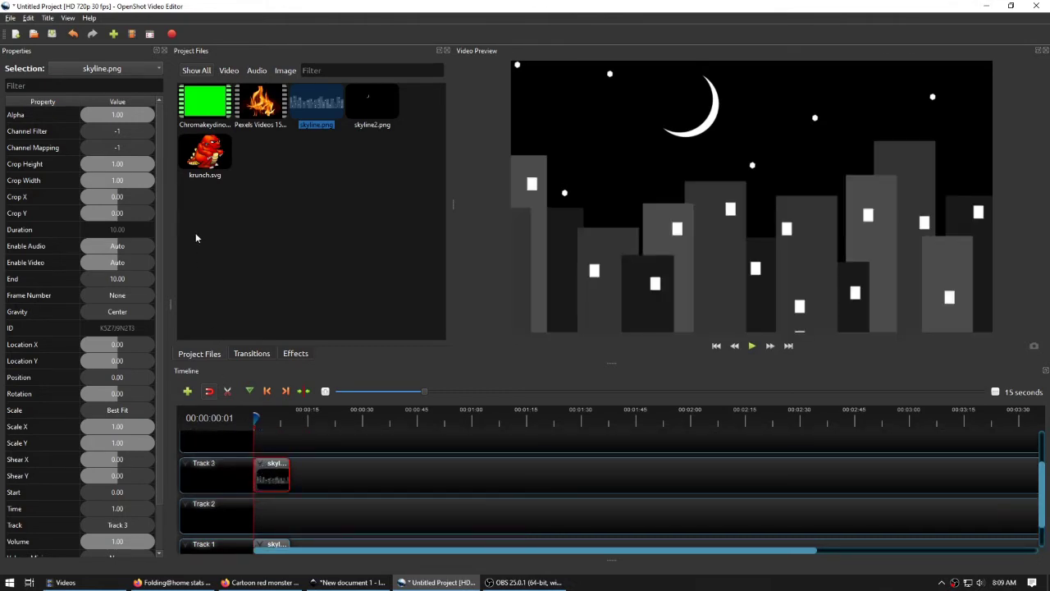
drag(207, 157, 257, 503)
Move the playhead to about five seconds and shift the krunch clip up a track.
click(267, 420)
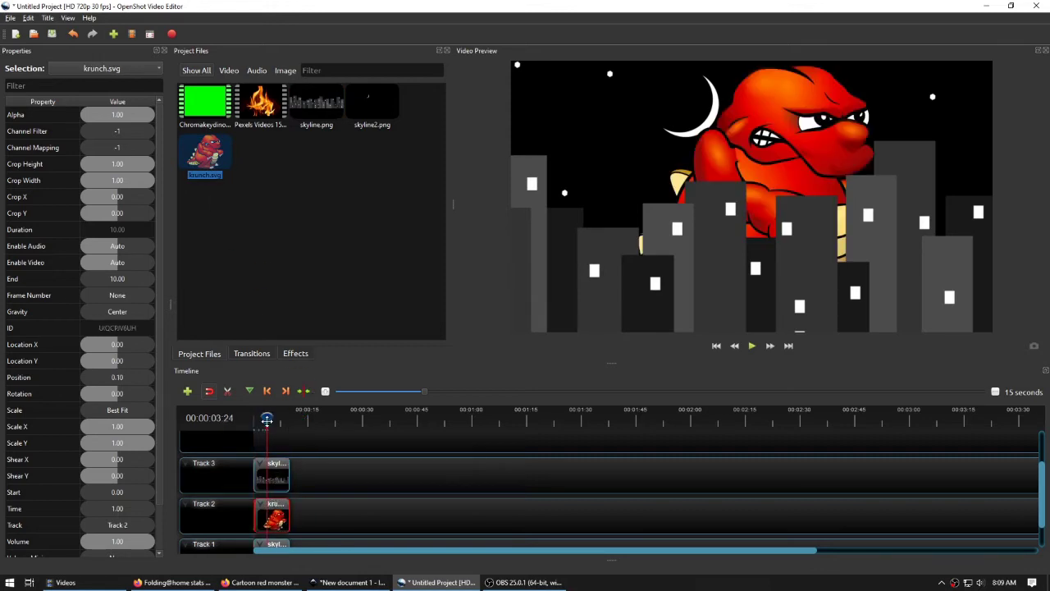
drag(266, 420, 271, 420)
scroll(370, 476, up, 2)
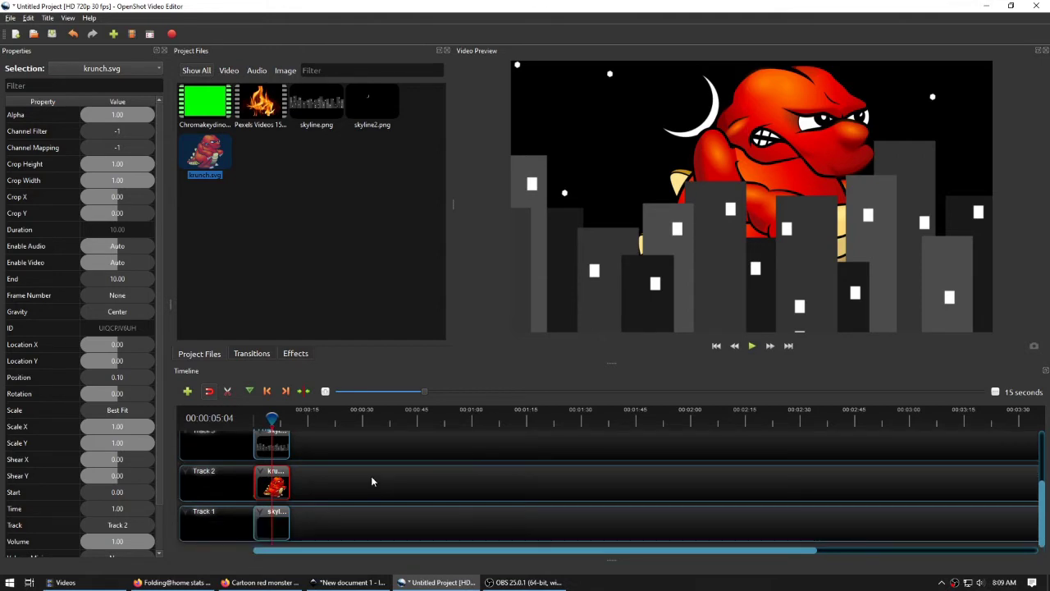
scroll(353, 477, down, 2)
drag(271, 525, 276, 487)
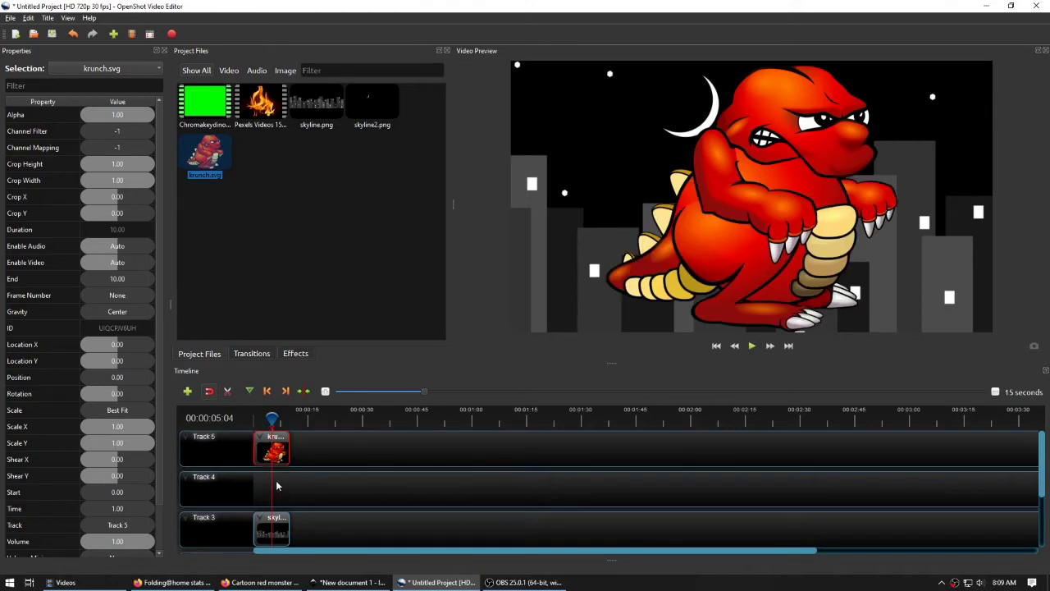
scroll(317, 484, down, 1)
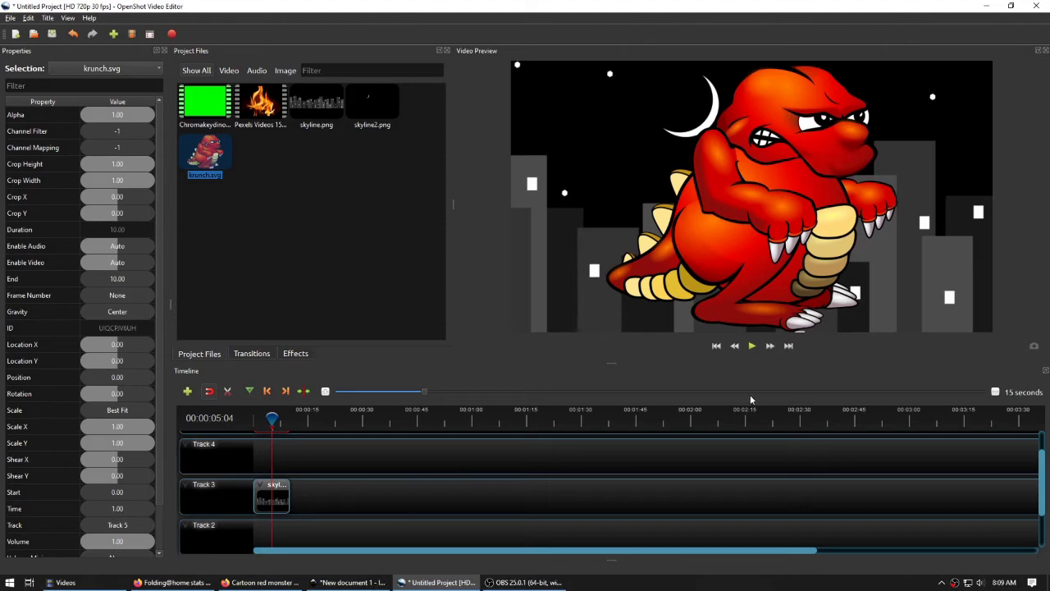
Select the krunch.svg clip and delete it from the timeline.
click(218, 98)
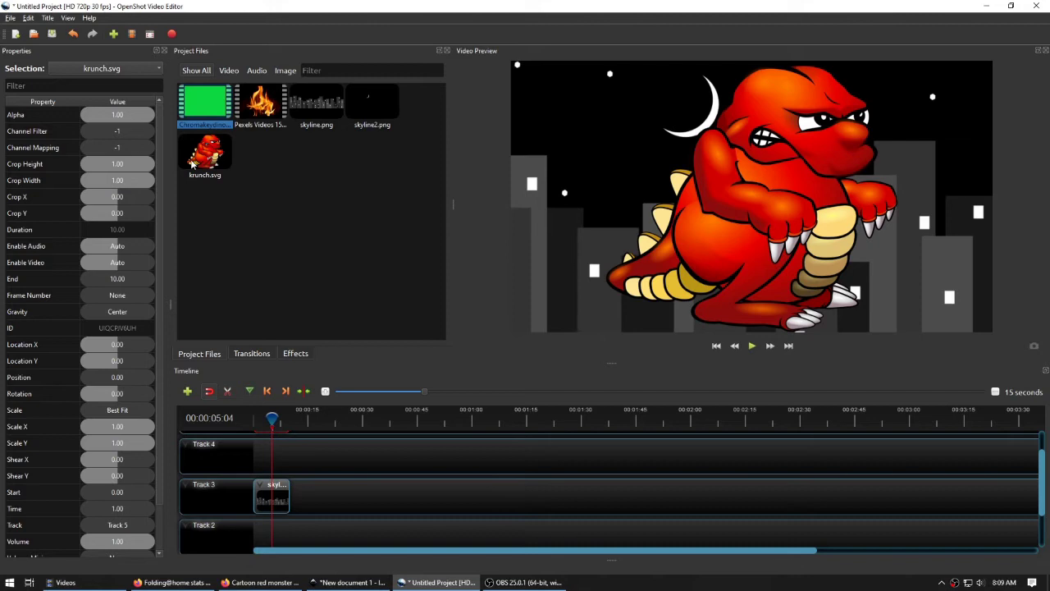
click(259, 354)
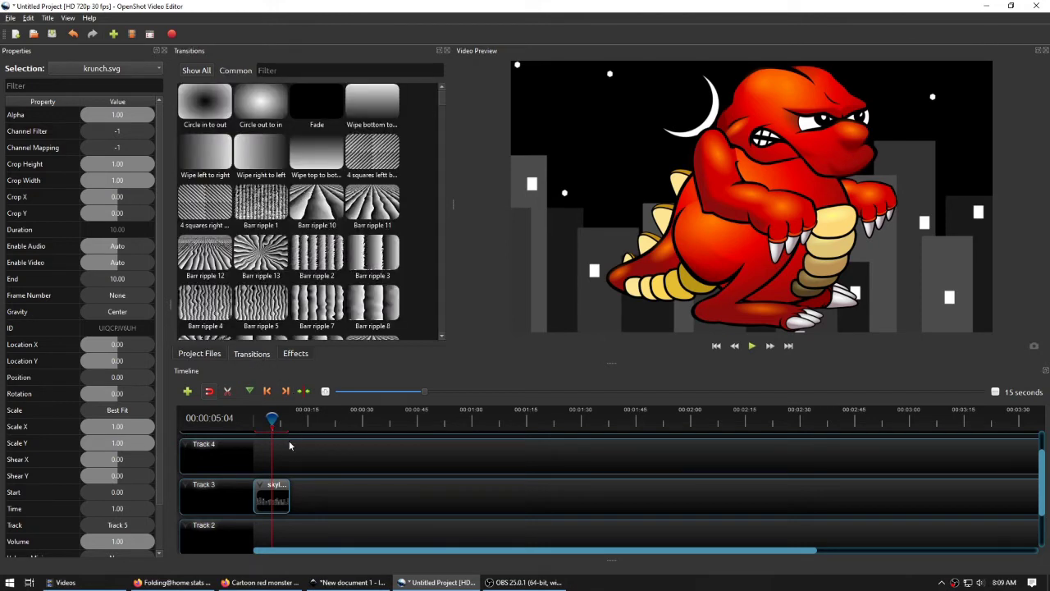
scroll(290, 446, up, 1)
click(212, 355)
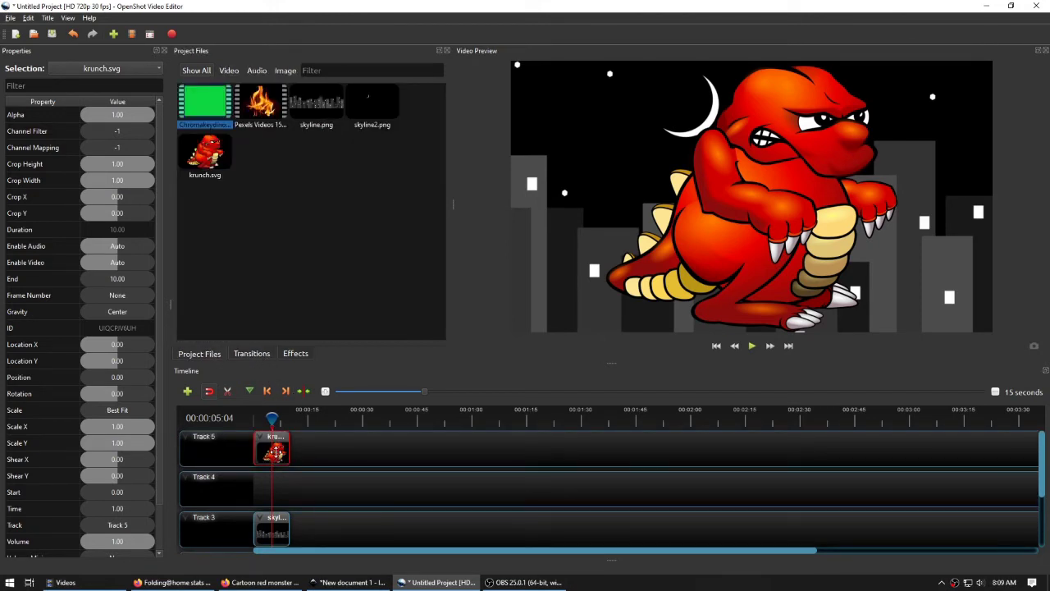
key(Delete)
Place Chromakeydino.mp4 at the very start of Track 4.
scroll(294, 466, down, 1)
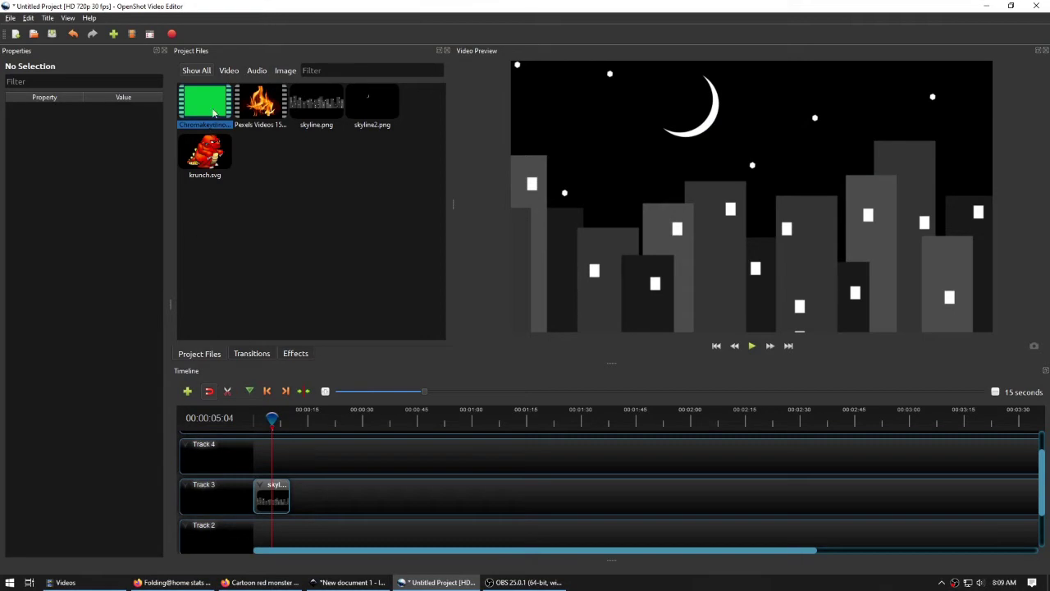
drag(218, 117, 270, 457)
mouse_move(273, 421)
mouse_down()
mouse_move(250, 428)
mouse_move(276, 422)
mouse_move(258, 421)
mouse_up()
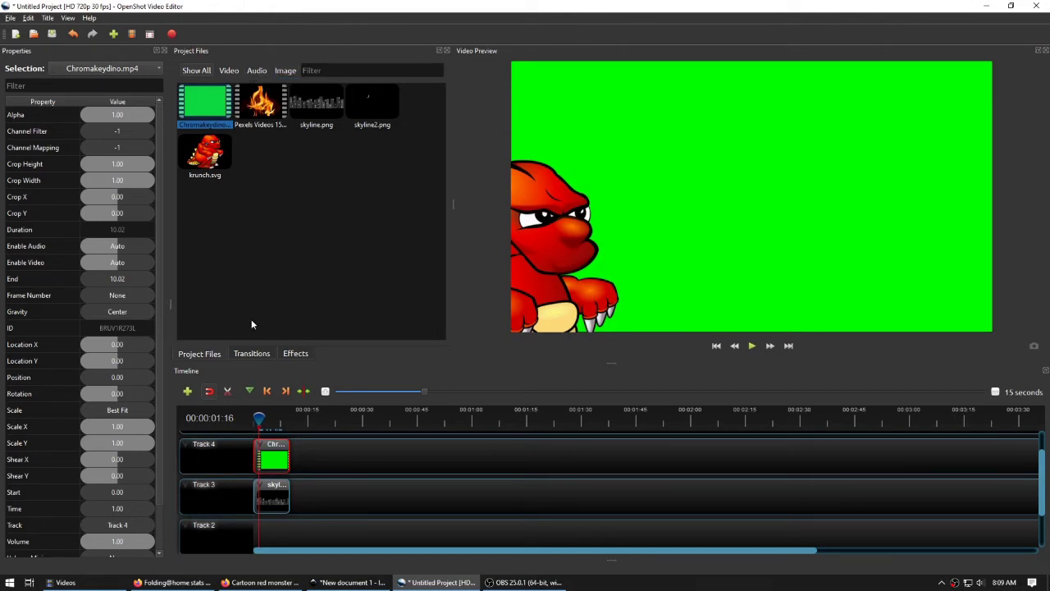
Apply the Chroma Key effect to the Track 4 clip and show its settings.
click(295, 354)
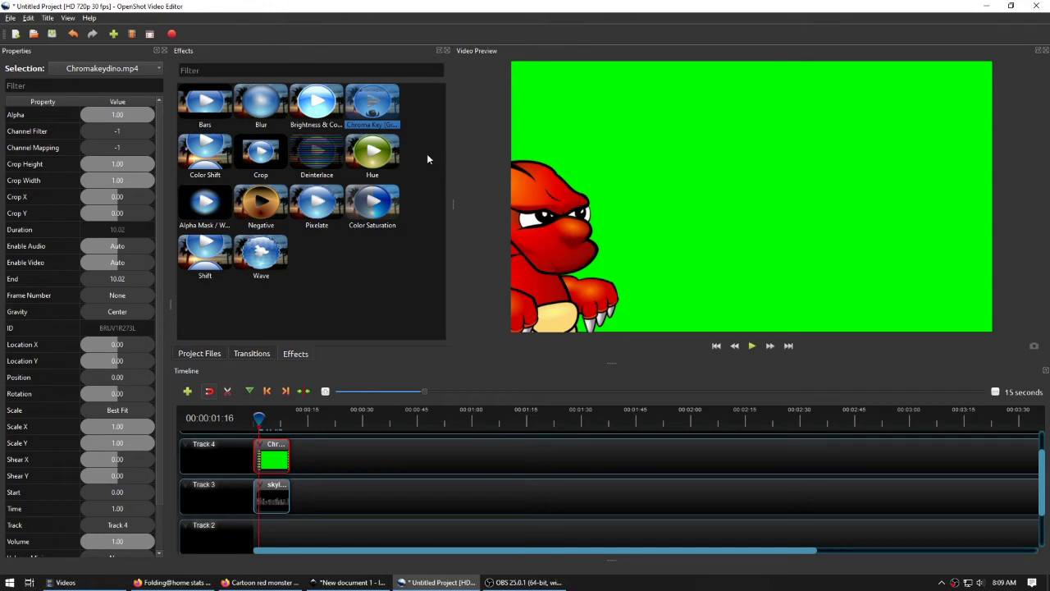
drag(385, 99, 274, 455)
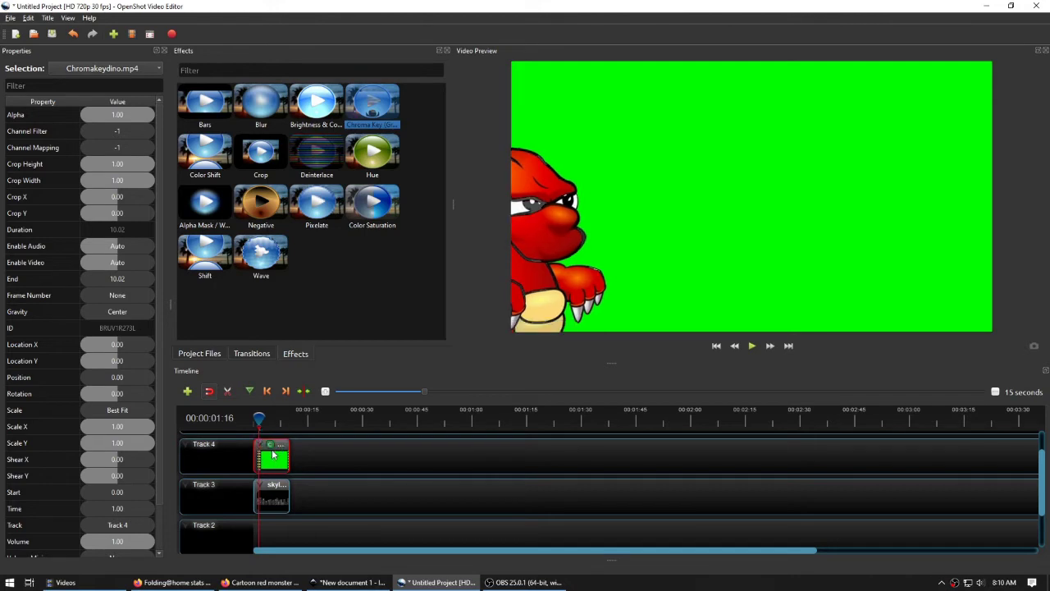
click(272, 446)
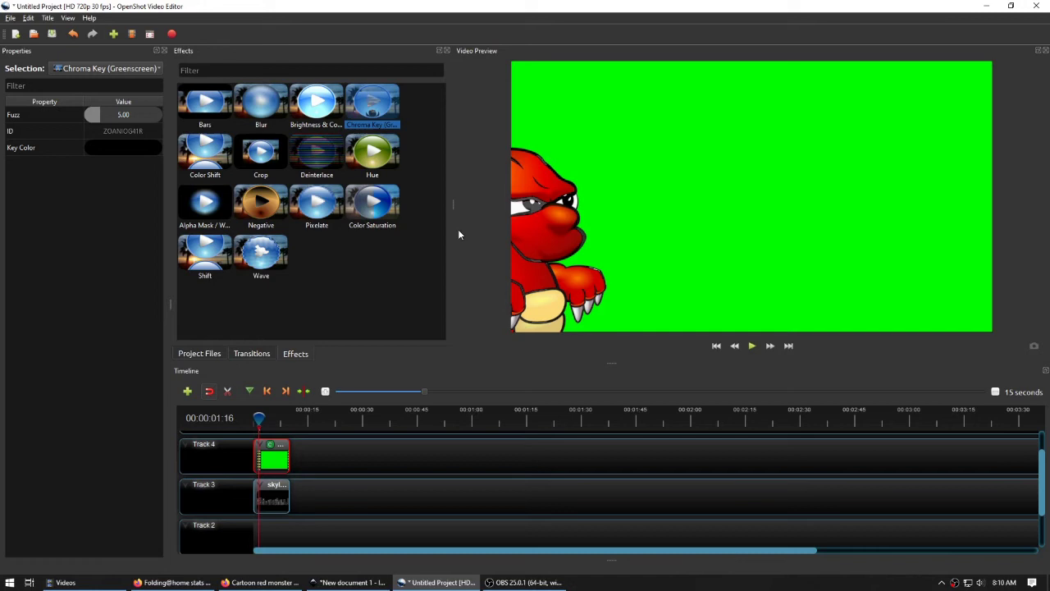
Set the Chroma Key colour to pure green #00ff00 and play the composite.
double_click(119, 150)
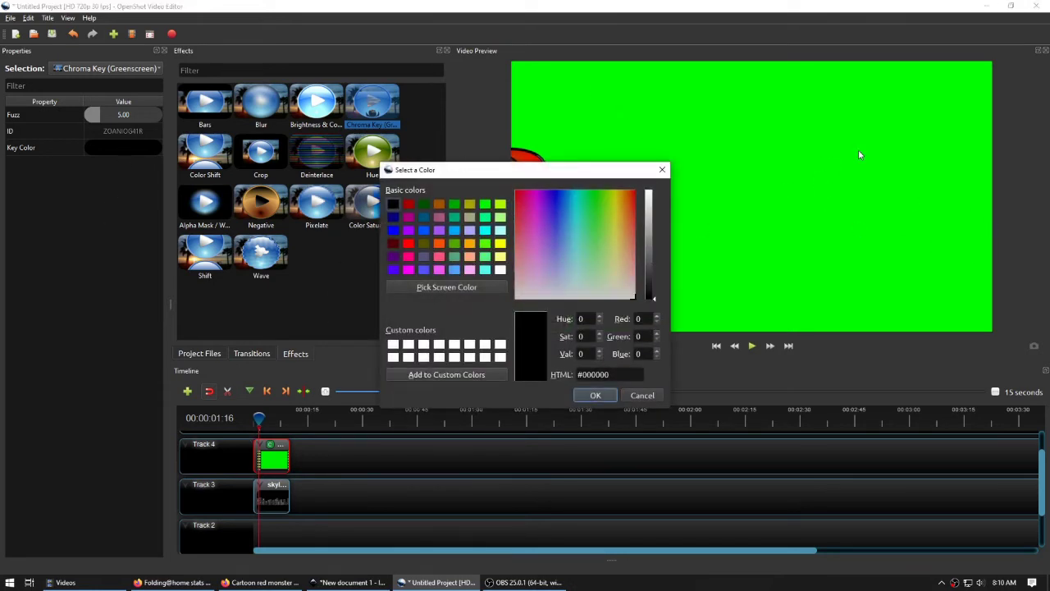
click(485, 205)
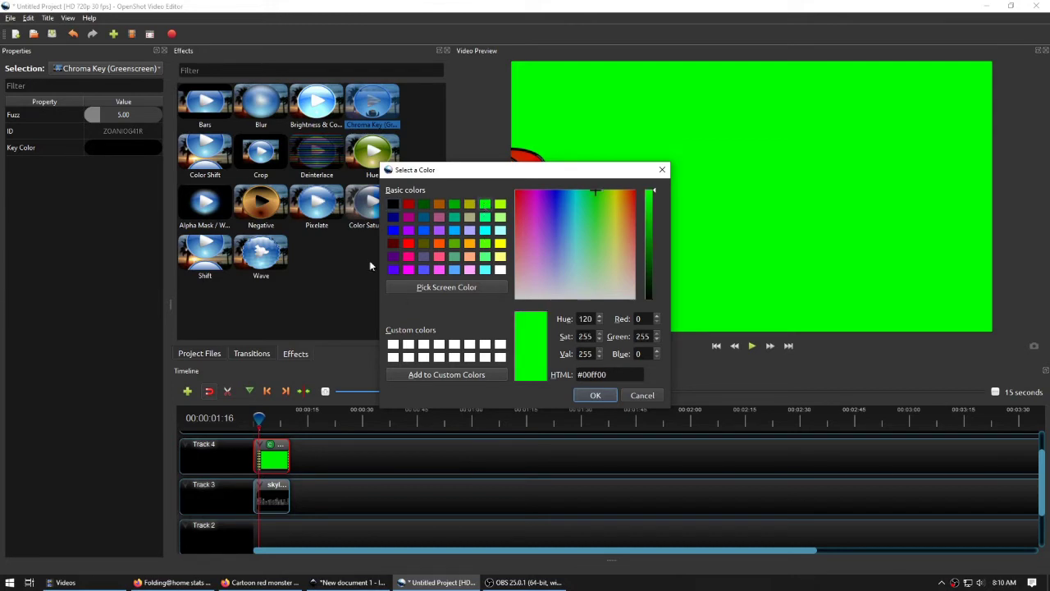
click(595, 395)
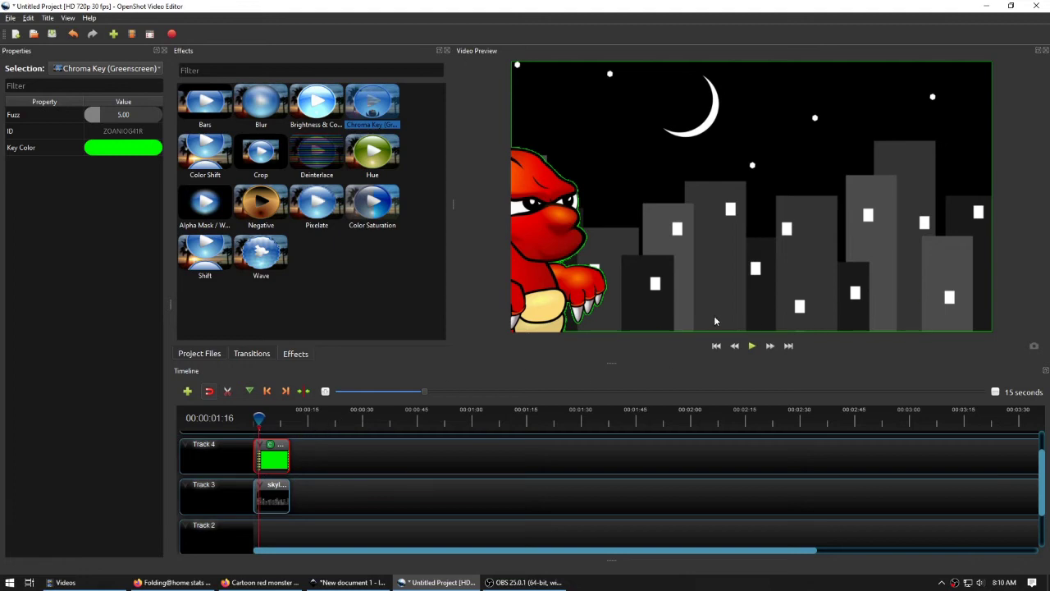
click(752, 345)
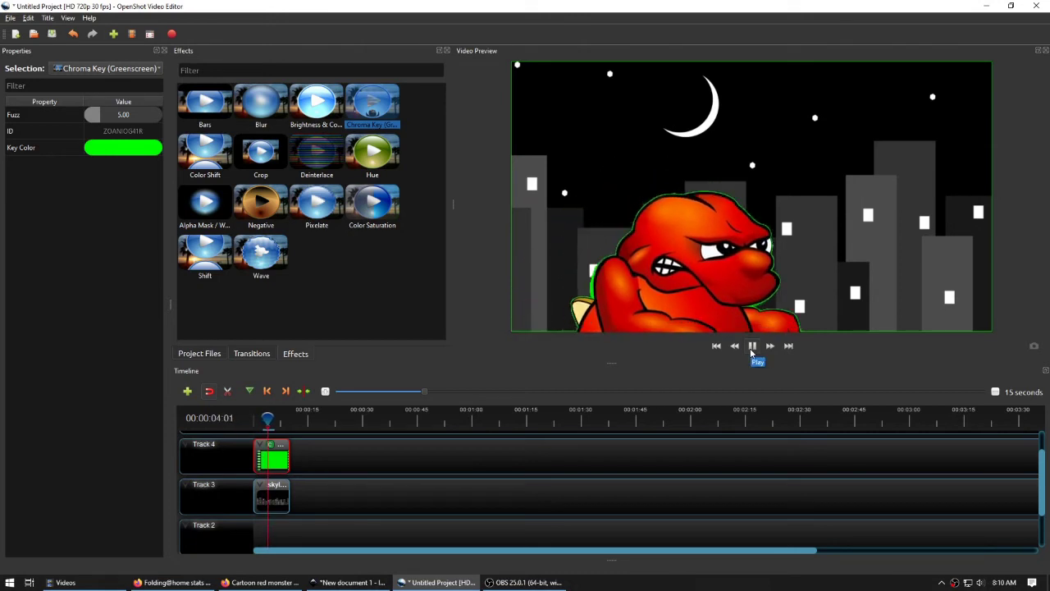
Move the keyed Chromakeydino clip from Track 4 to Track 2 and preview the layering.
click(751, 346)
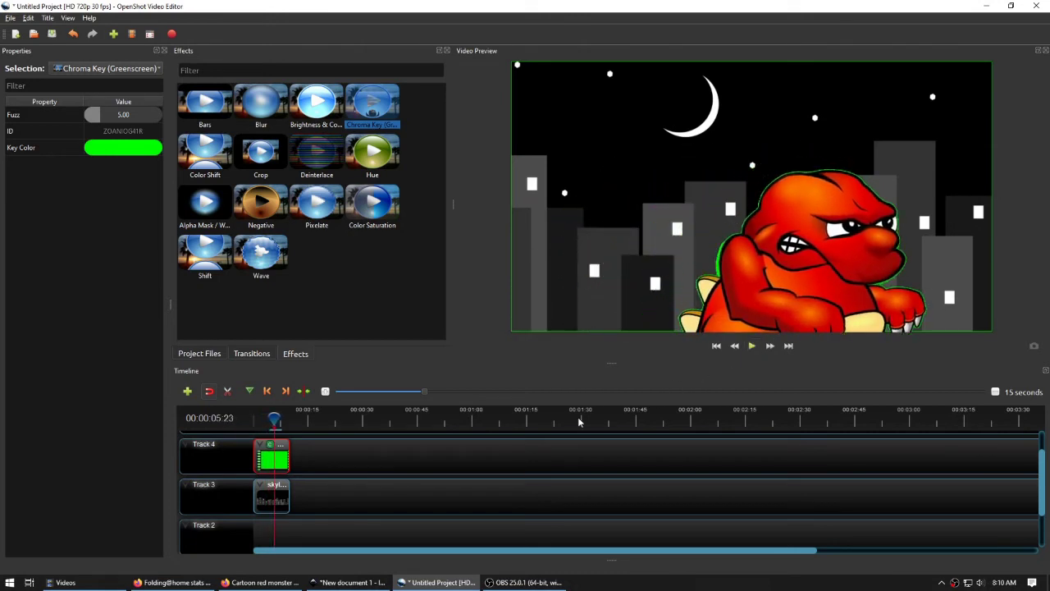
drag(279, 451, 277, 526)
click(261, 421)
click(749, 350)
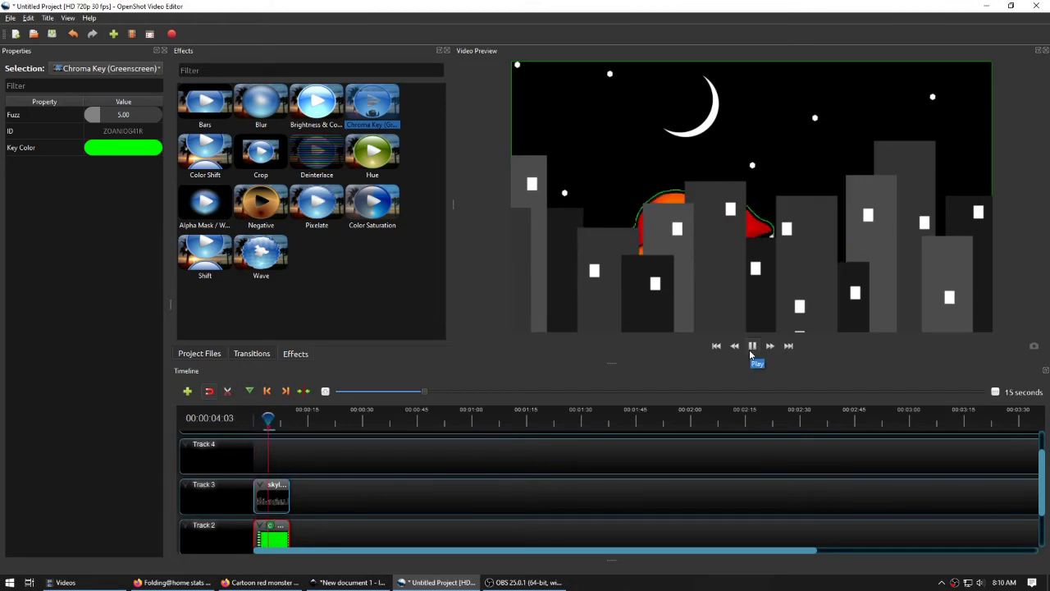
click(749, 350)
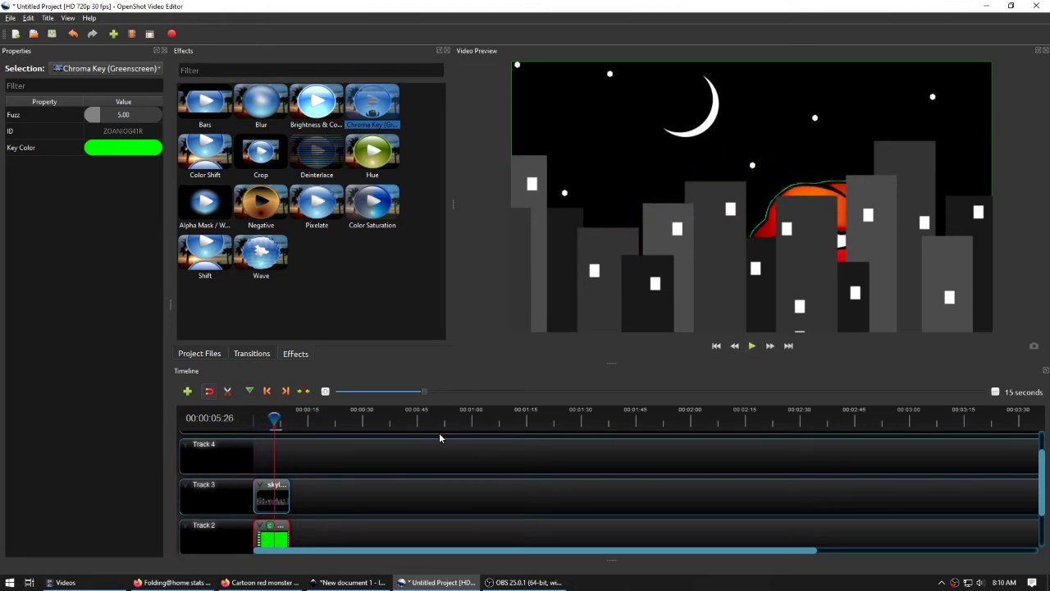
drag(277, 540, 270, 485)
scroll(354, 470, up, 2)
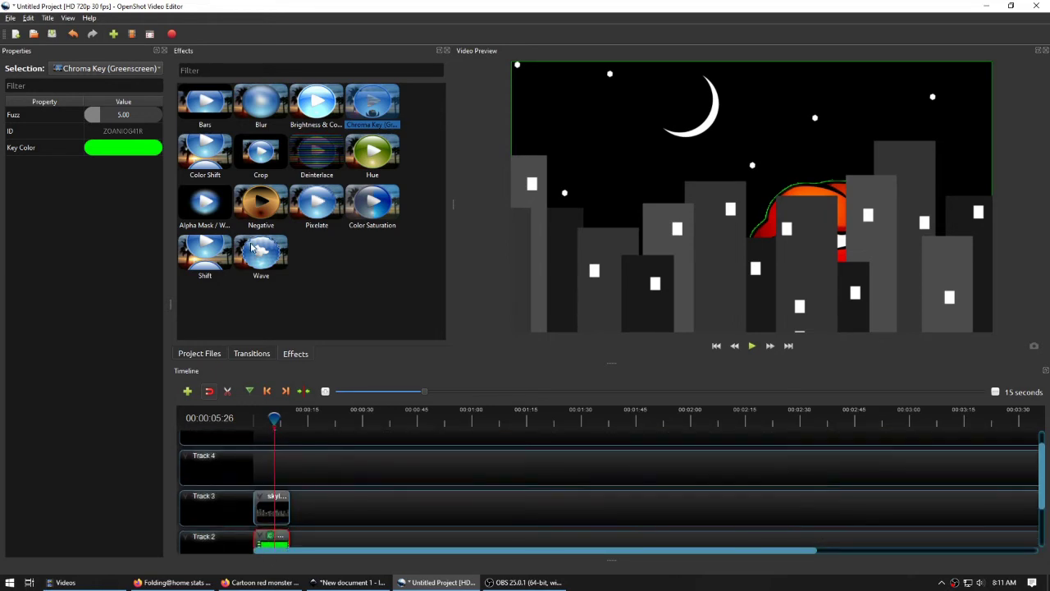
Place the Pexels fire video on Track 4.
click(198, 356)
click(275, 110)
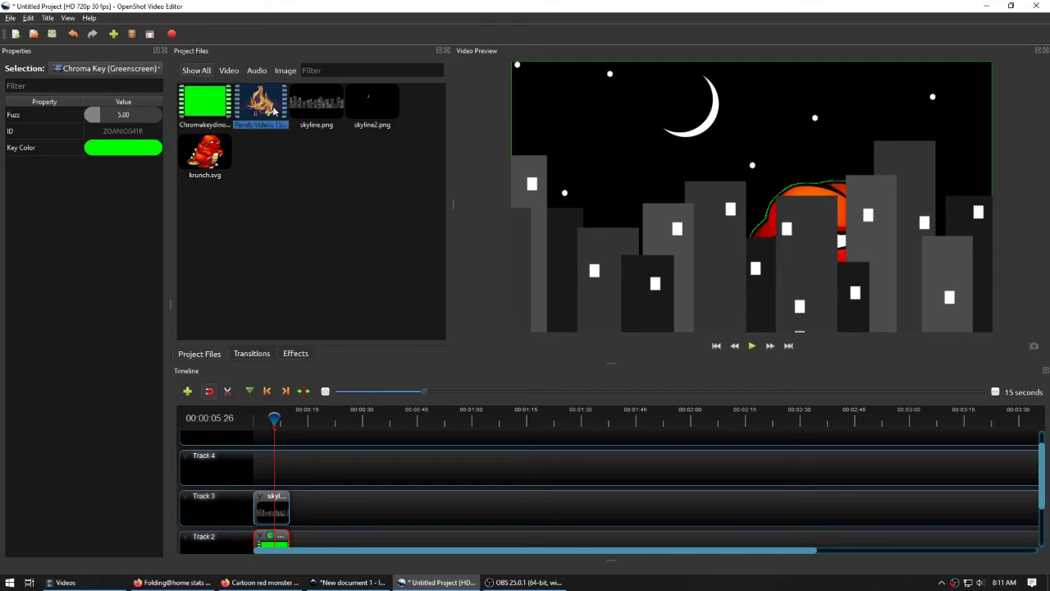
drag(267, 109, 288, 421)
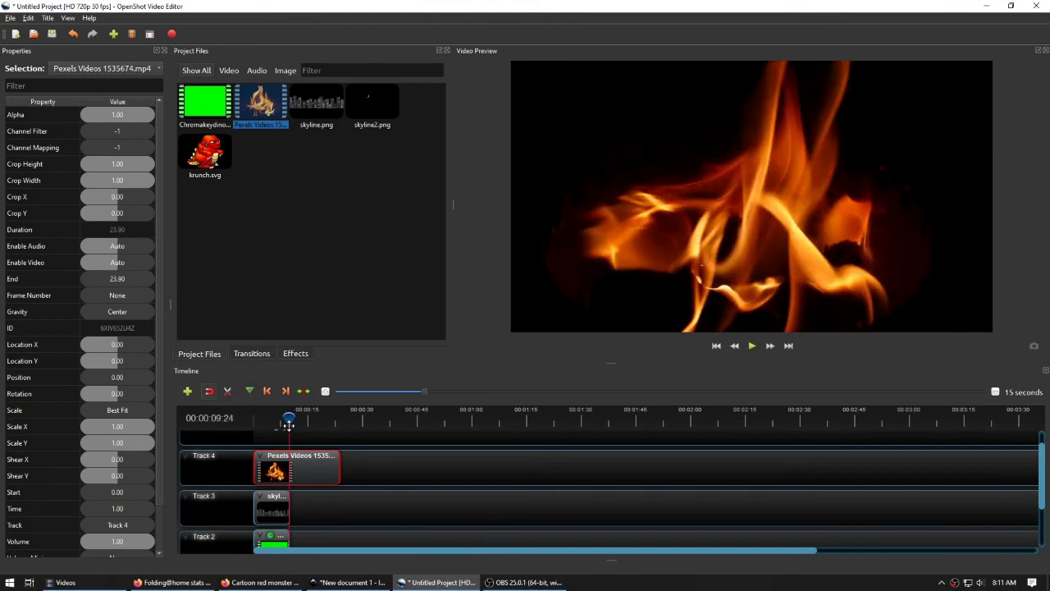
Split the fire clip at 9.90 seconds with the Razor and delete the second part.
click(233, 392)
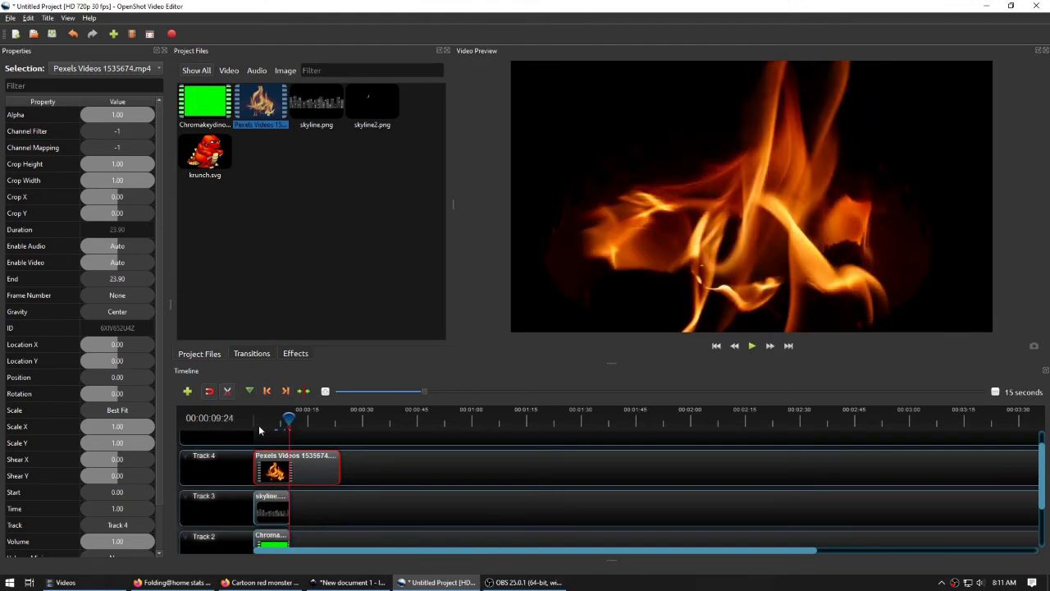
click(293, 467)
click(229, 391)
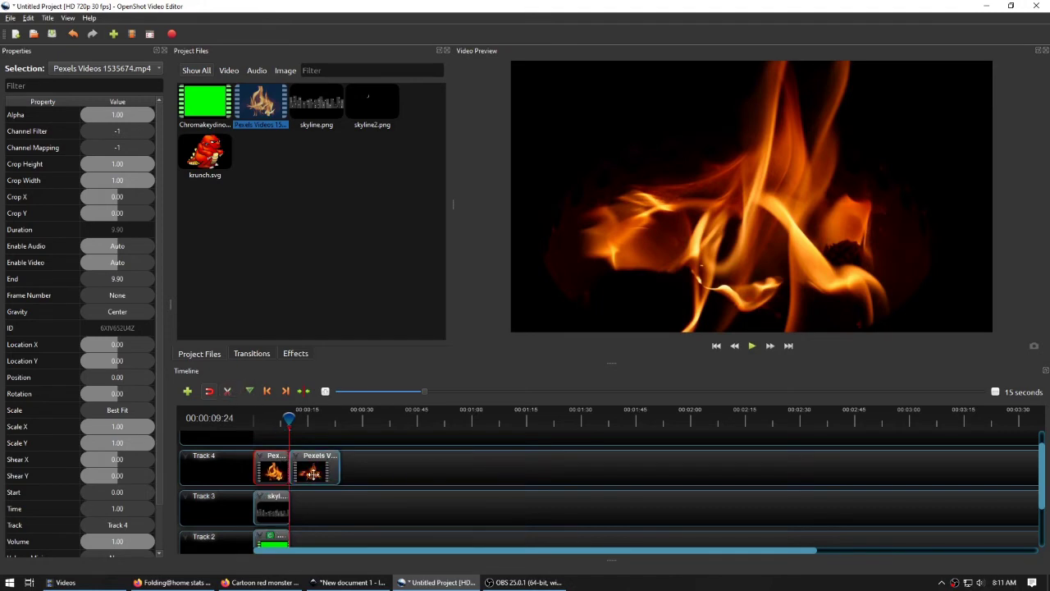
click(304, 468)
key(Delete)
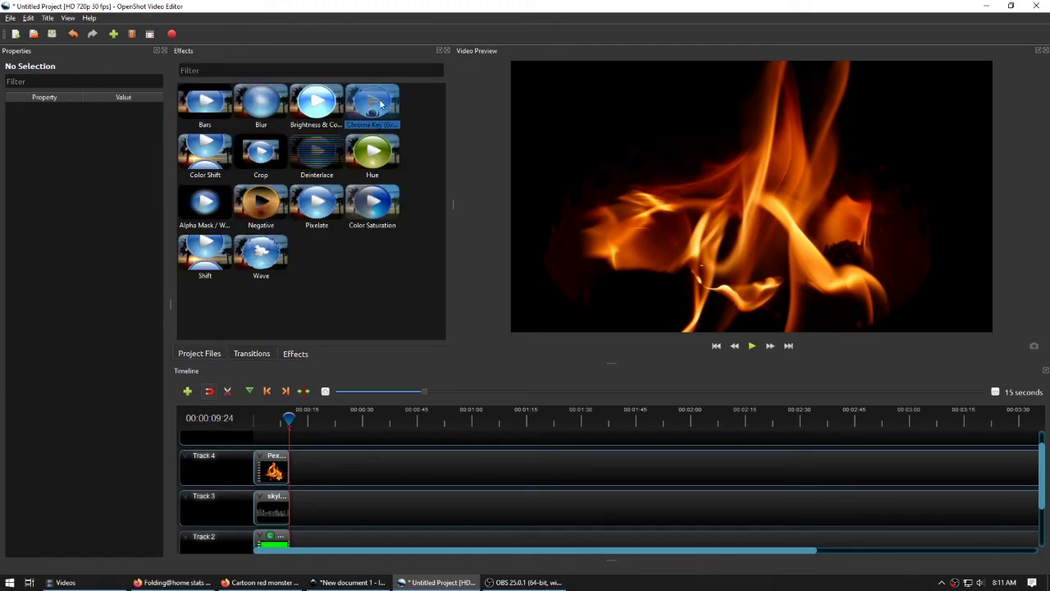
Apply Chroma Key to the fire clip, raise its Fuzz to 25, and select the clip.
drag(383, 97, 270, 468)
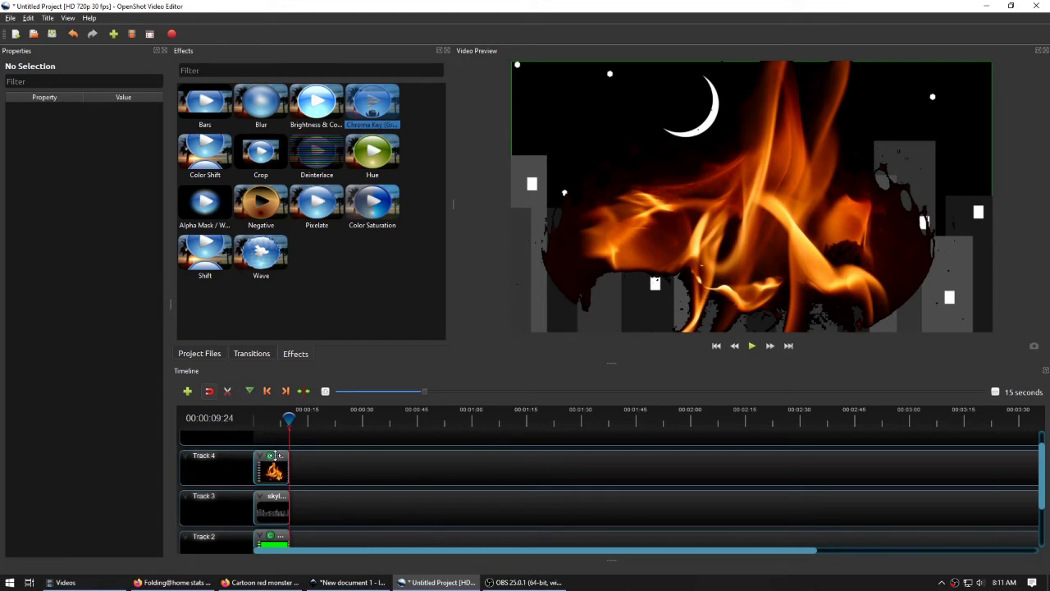
click(269, 463)
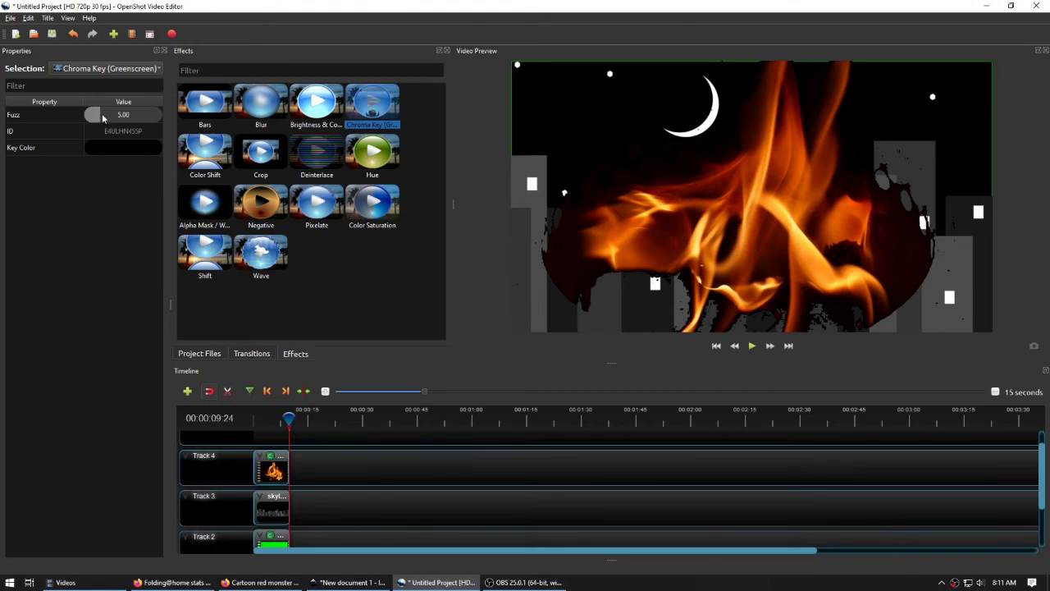
drag(102, 113, 190, 120)
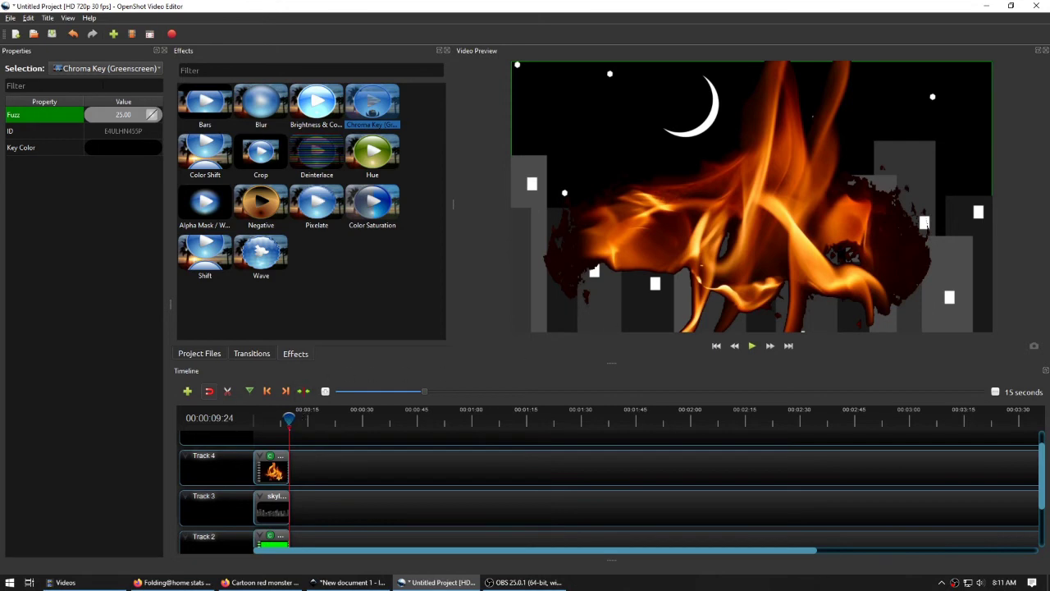
click(271, 469)
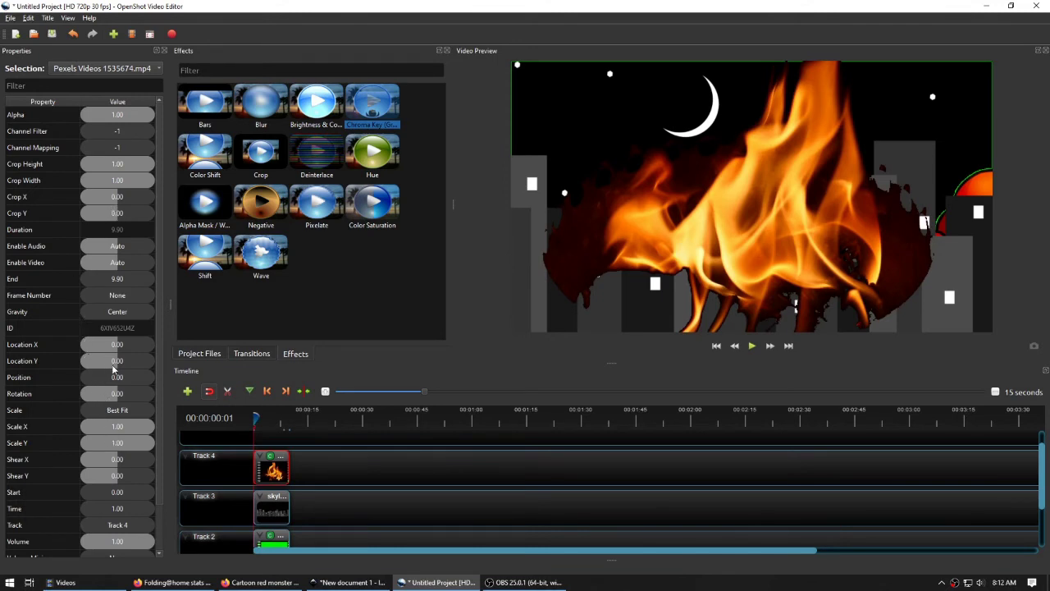
Set the fire clip's Location Y to -0.14, nudging it up slightly.
click(116, 363)
drag(119, 363, 128, 366)
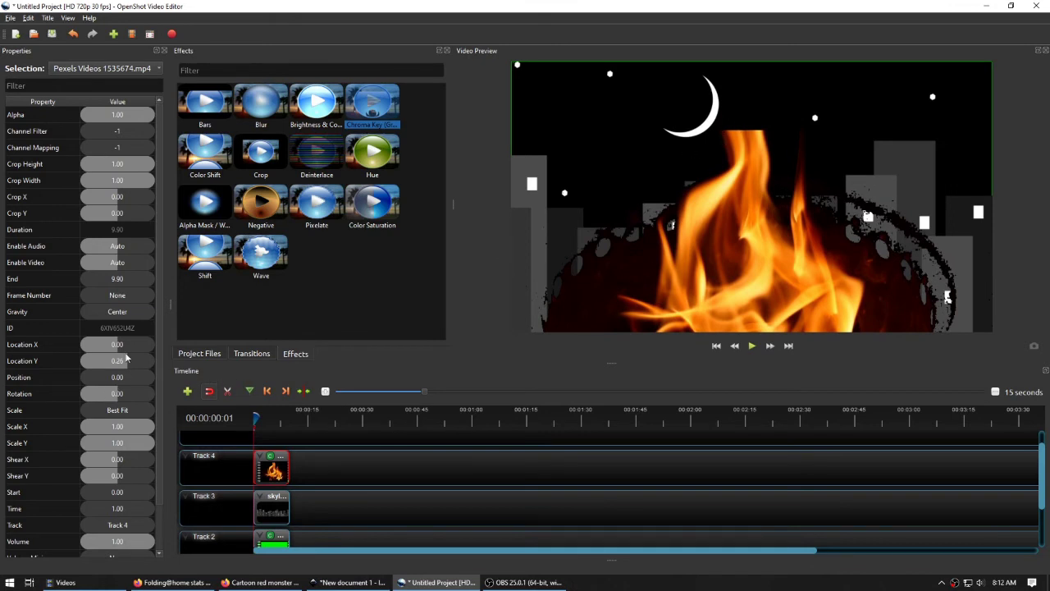
drag(123, 366, 114, 364)
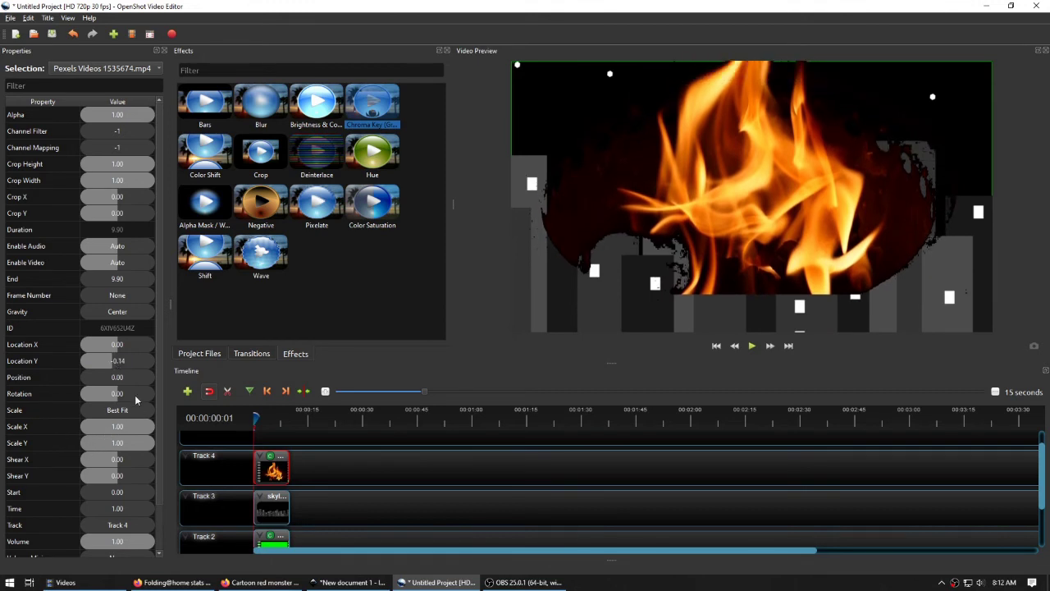
Set the fire clip's Scale to 2.00 and lower its Alpha to 0.47.
drag(120, 444, 327, 435)
double_click(44, 443)
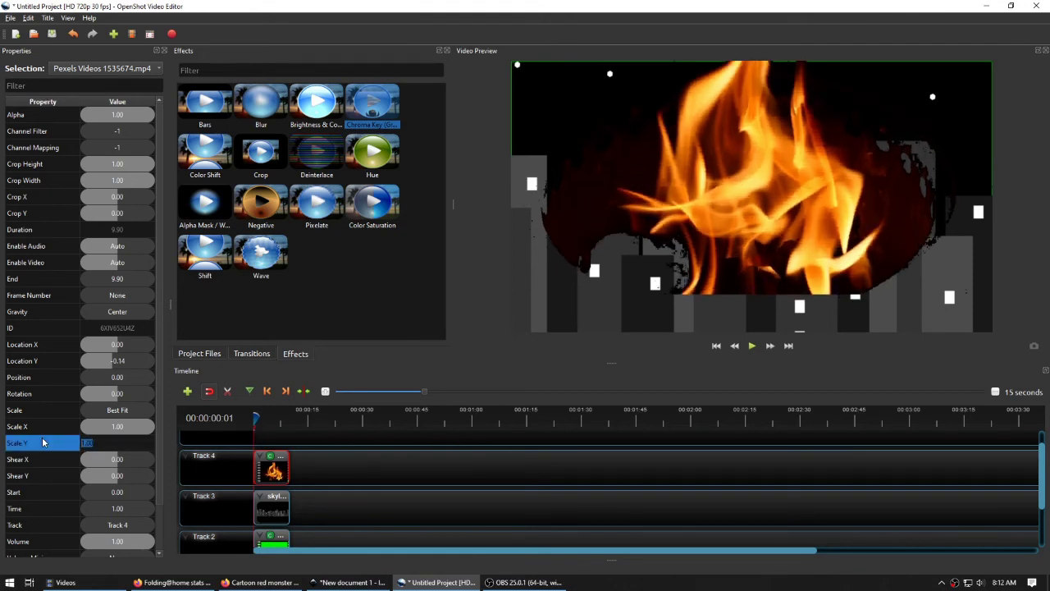
text(2)
key(Return)
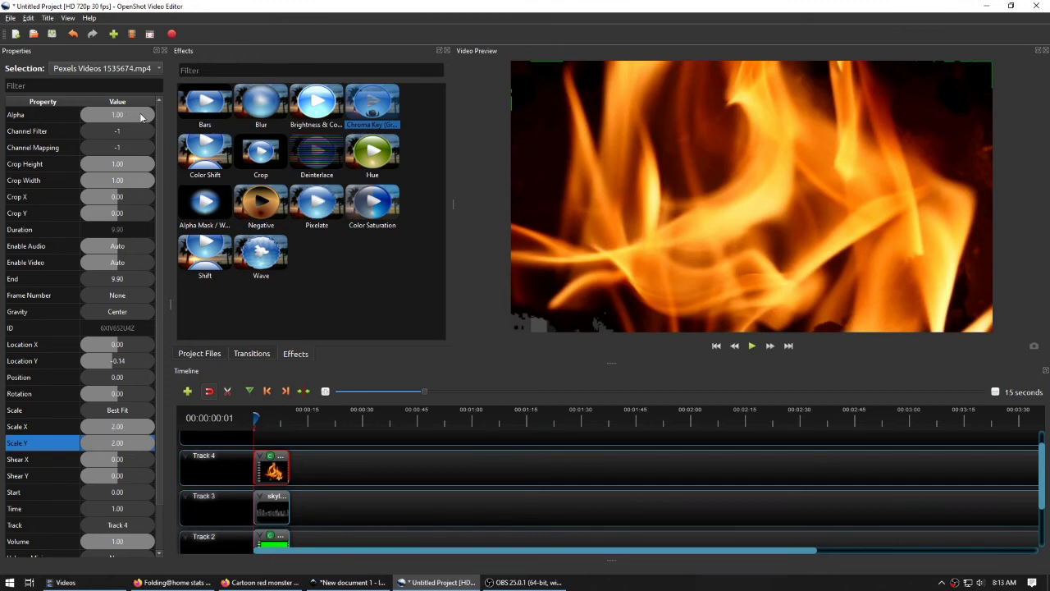
drag(140, 118, 117, 122)
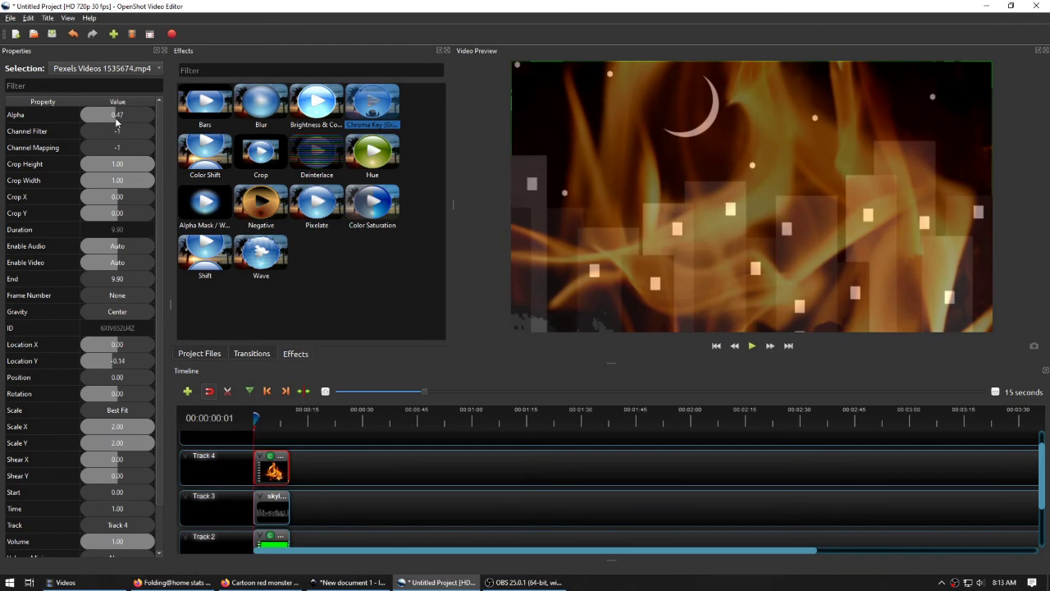
Remove the Chroma Key effect from the fire clip.
click(270, 458)
right_click(271, 462)
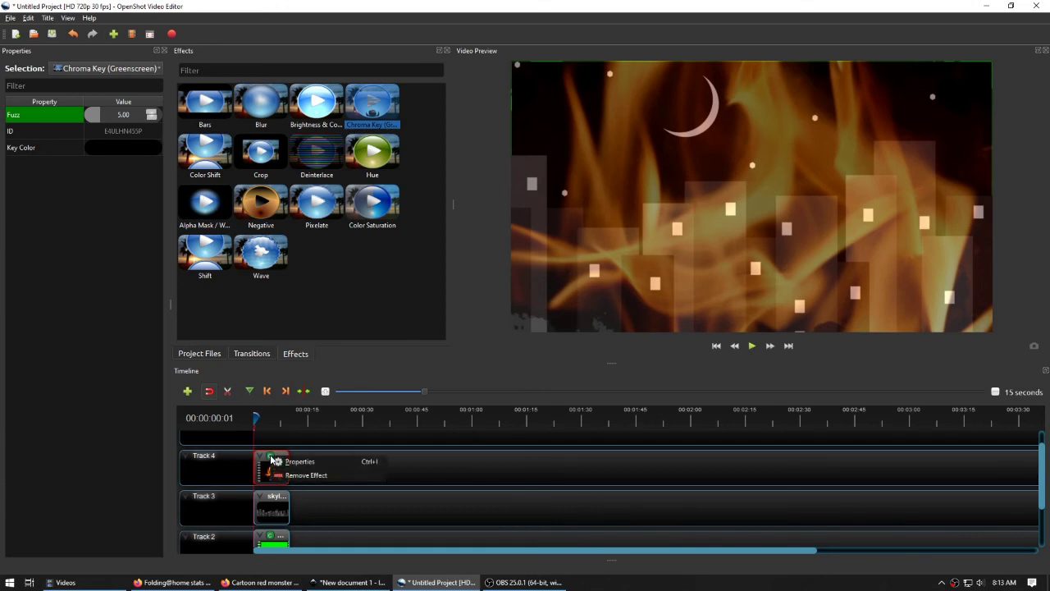
click(303, 475)
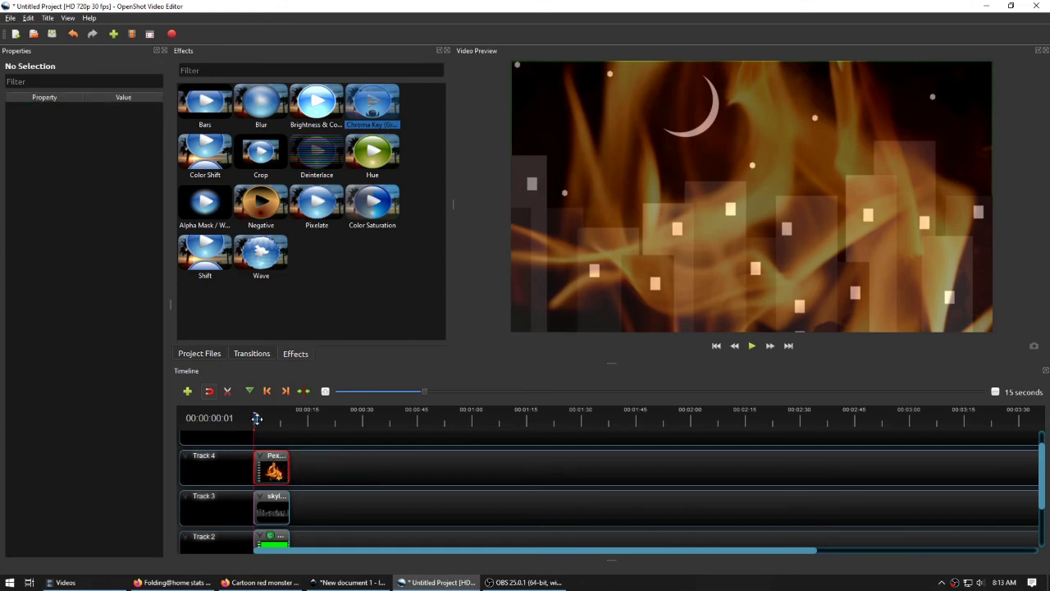
Move the monster clip to the start of Track 4 and the fire to Track 2, then preview.
drag(255, 419, 279, 419)
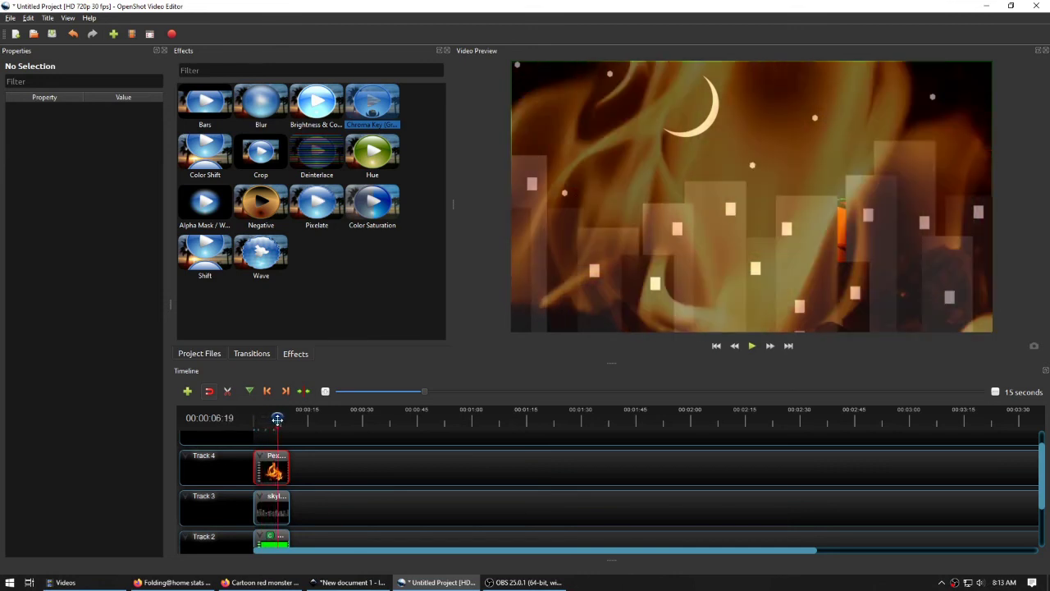
click(280, 536)
click(317, 504)
mouse_move(278, 538)
mouse_down()
mouse_move(340, 514)
mouse_move(335, 468)
mouse_move(278, 503)
mouse_move(284, 538)
mouse_up()
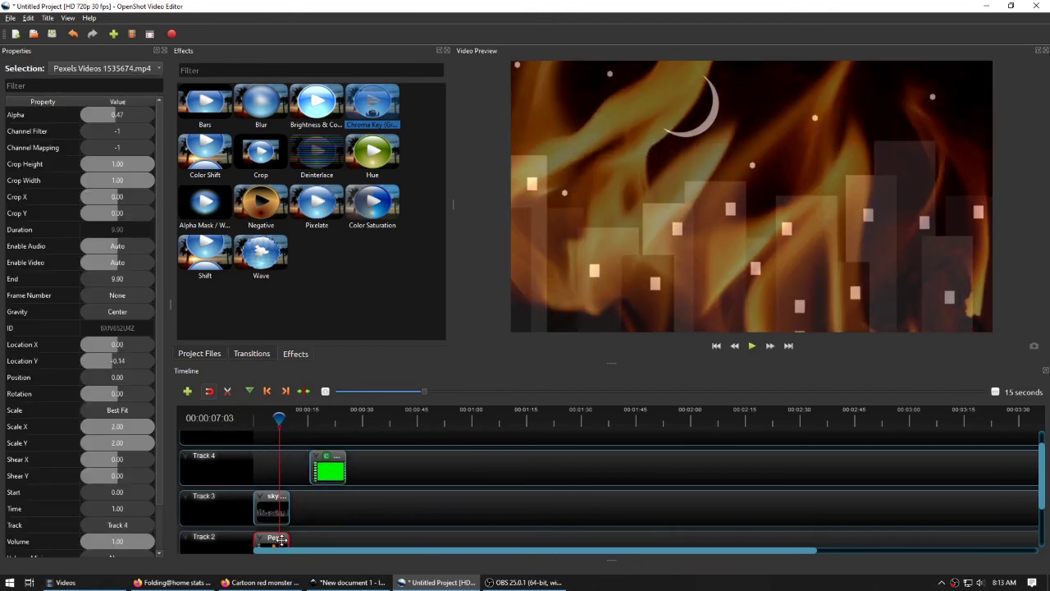
drag(321, 475, 253, 470)
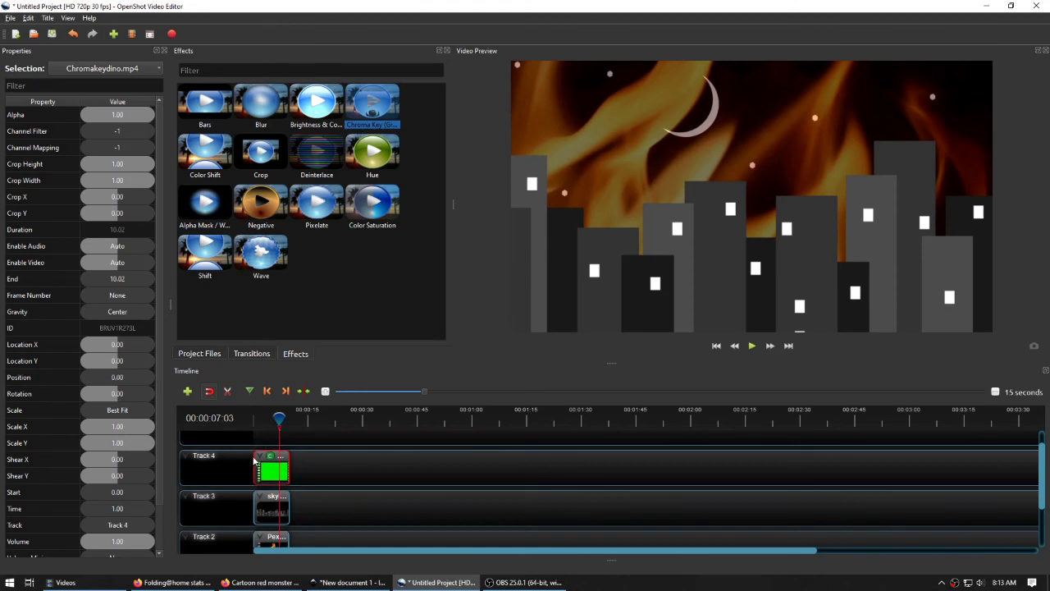
drag(279, 418, 255, 418)
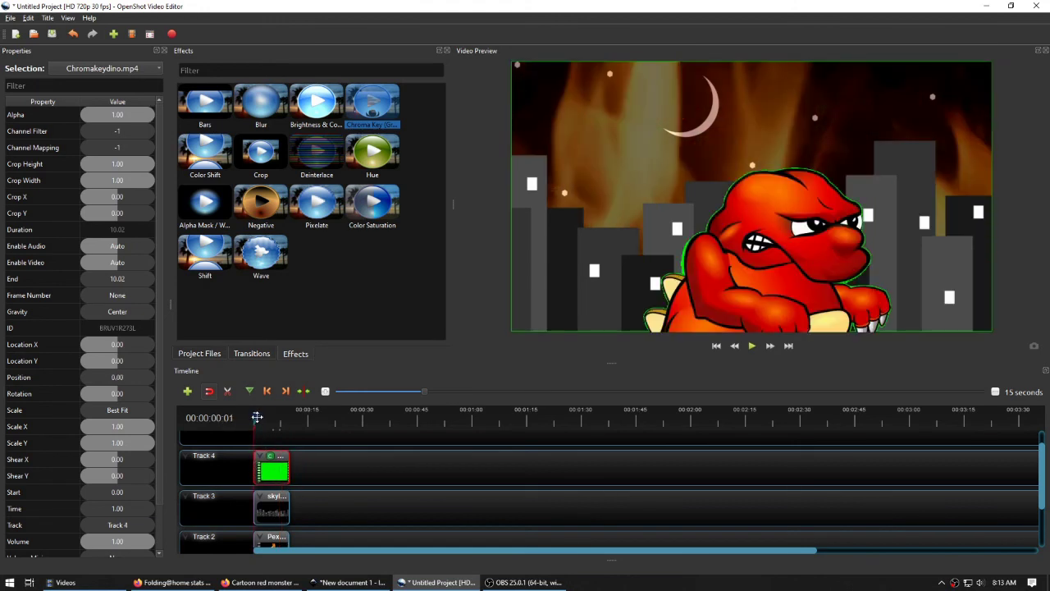
click(750, 347)
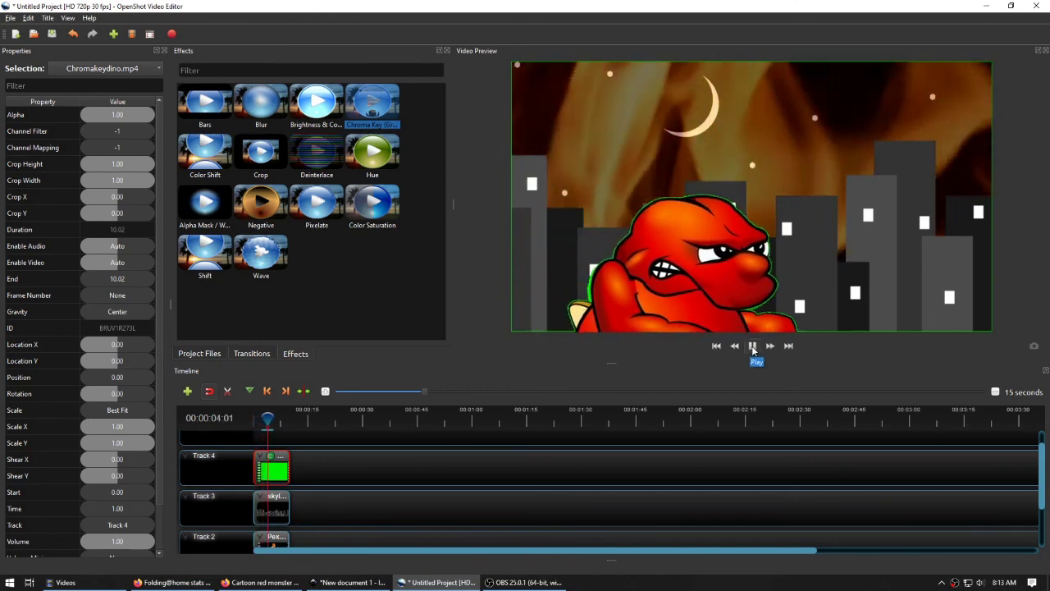
click(751, 347)
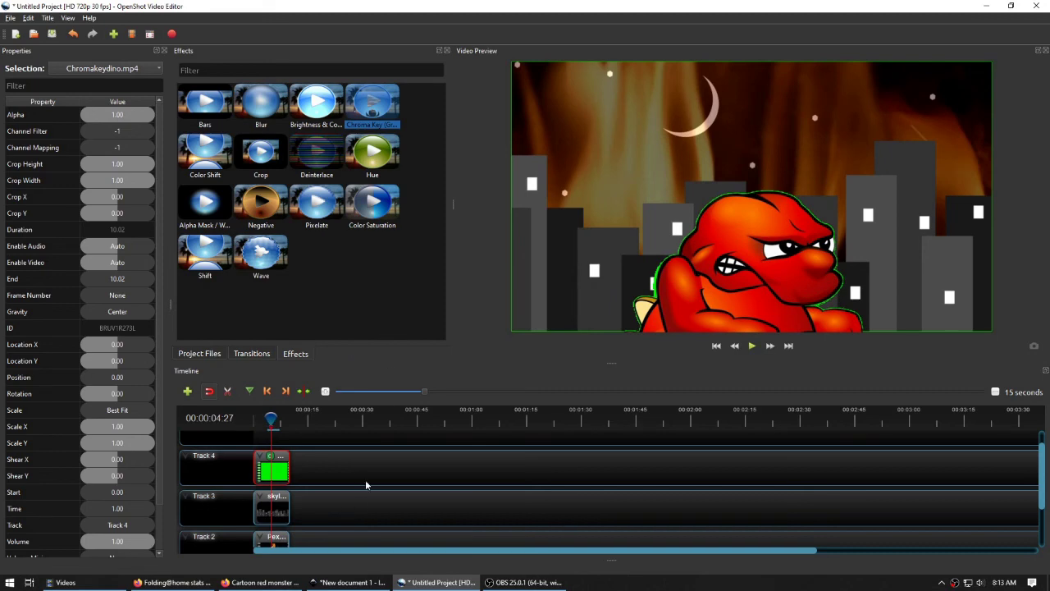
View the night-sky skyline drawing in Inkscape, then go back to the OpenShot project.
click(344, 582)
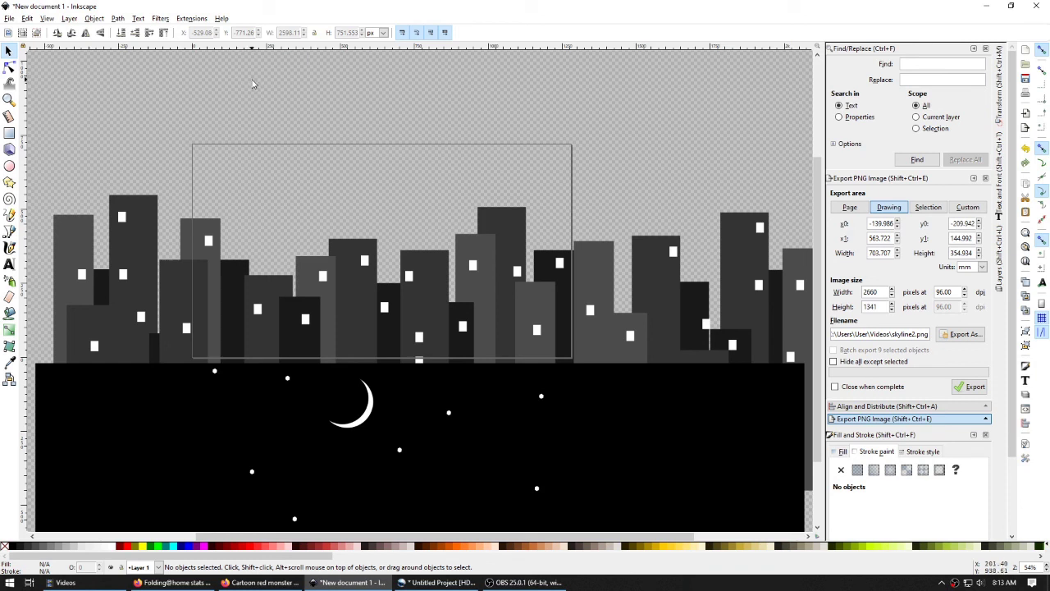
click(443, 583)
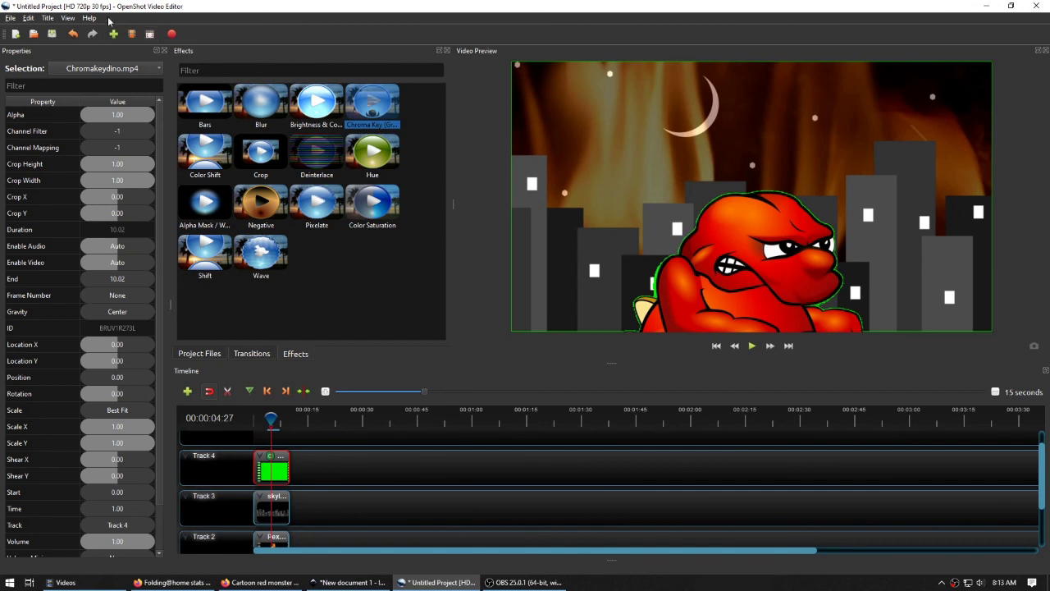
click(49, 18)
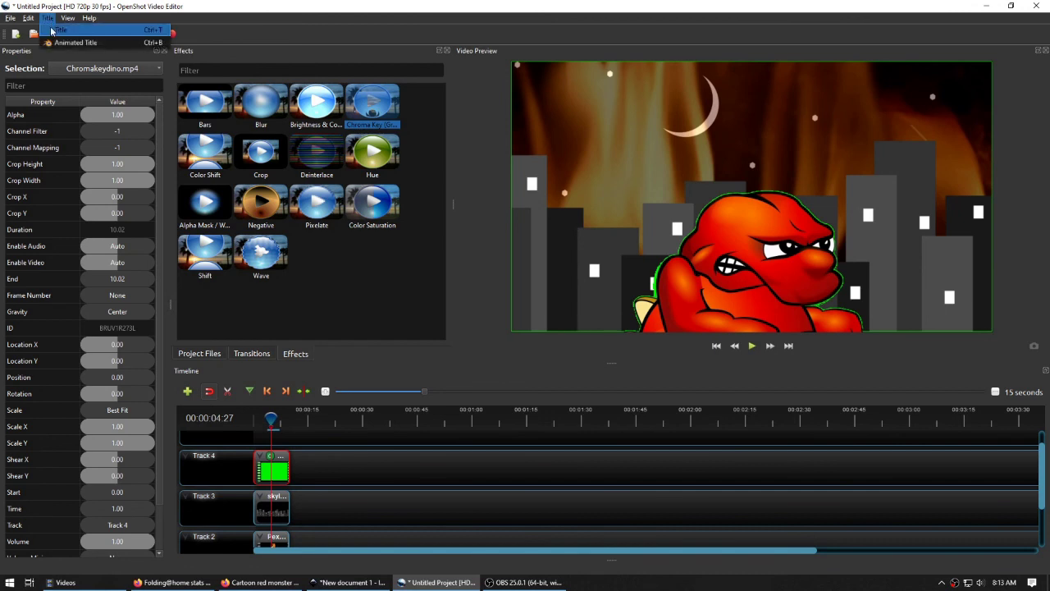
click(55, 21)
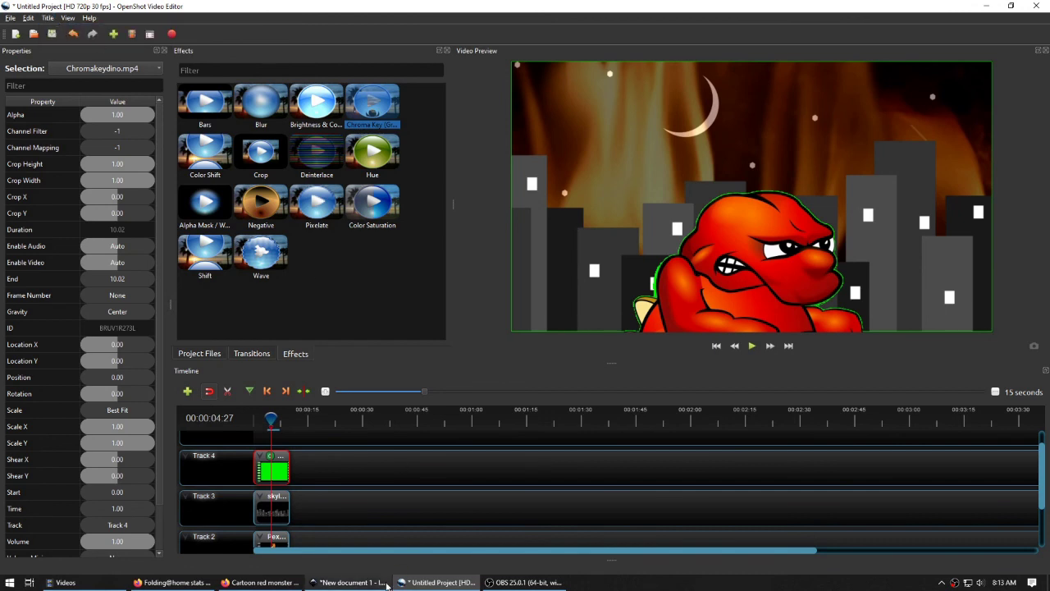